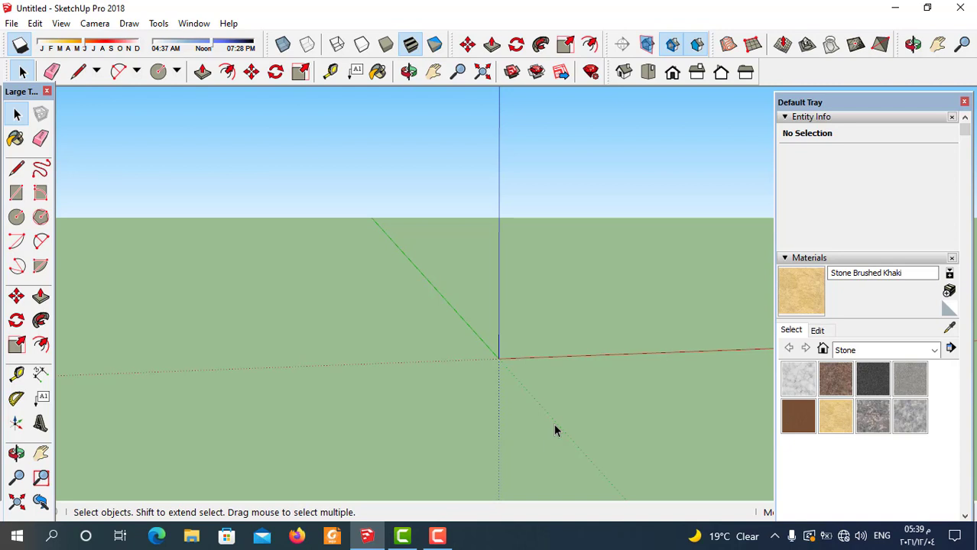
Step: Draw the upper part of a column profile from the origin: a tall edge along the blue axis, a short top edge and a short drop
{"action": "scroll", "coordinate": [396, 334], "scroll_direction": "down", "scroll_amount": 1}
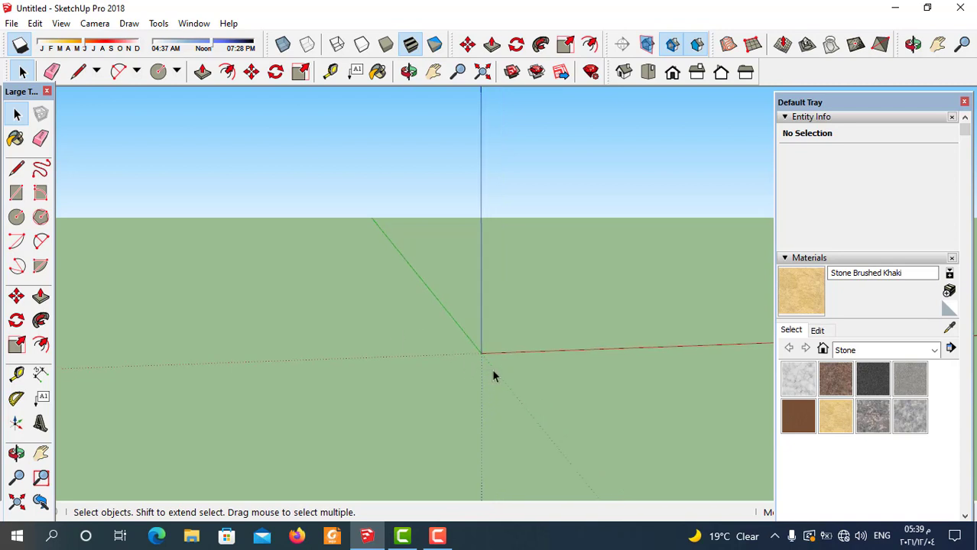
{"action": "mouse_move", "coordinate": [493, 376]}
{"action": "middle_mouse_down"}
{"action": "mouse_move", "coordinate": [491, 347]}
{"action": "mouse_move", "coordinate": [497, 380]}
{"action": "middle_mouse_up"}
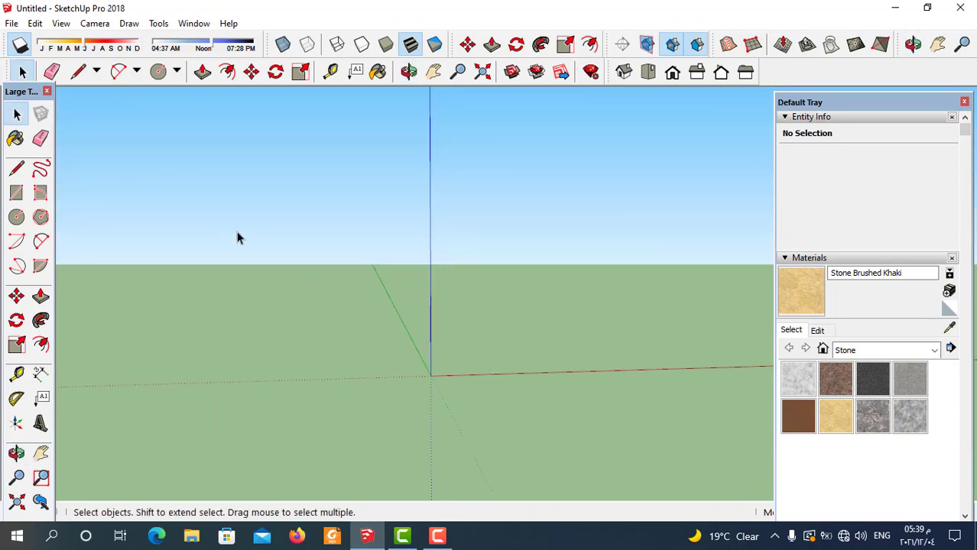
{"action": "left_click", "coordinate": [77, 71]}
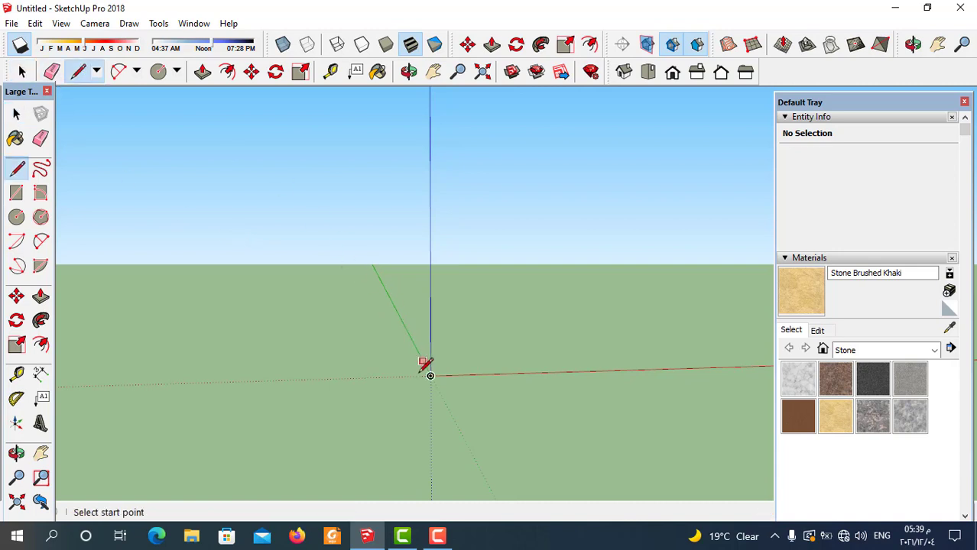
{"action": "scroll", "coordinate": [577, 366], "scroll_direction": "down", "scroll_amount": 1}
{"action": "scroll", "coordinate": [489, 361], "scroll_direction": "up", "scroll_amount": 2}
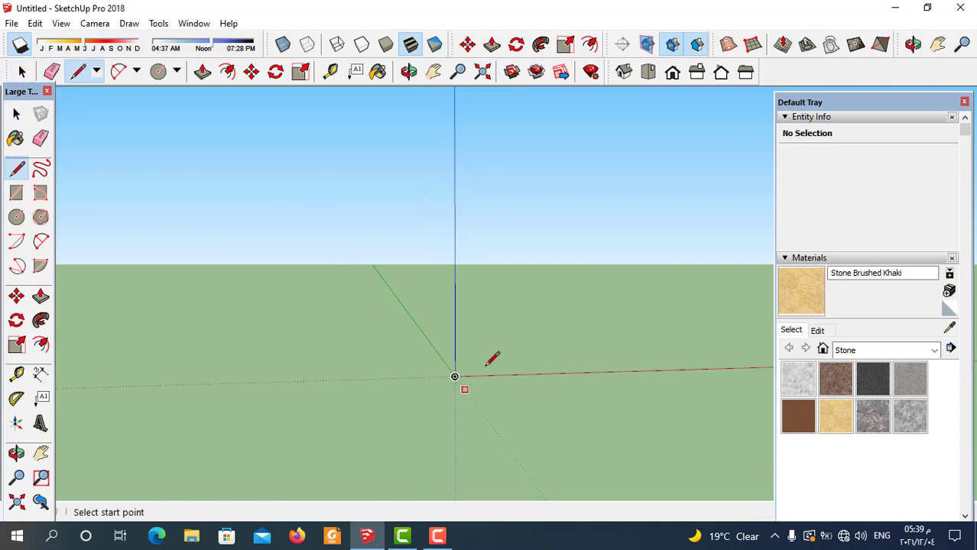
{"action": "scroll", "coordinate": [482, 388], "scroll_direction": "down", "scroll_amount": 1}
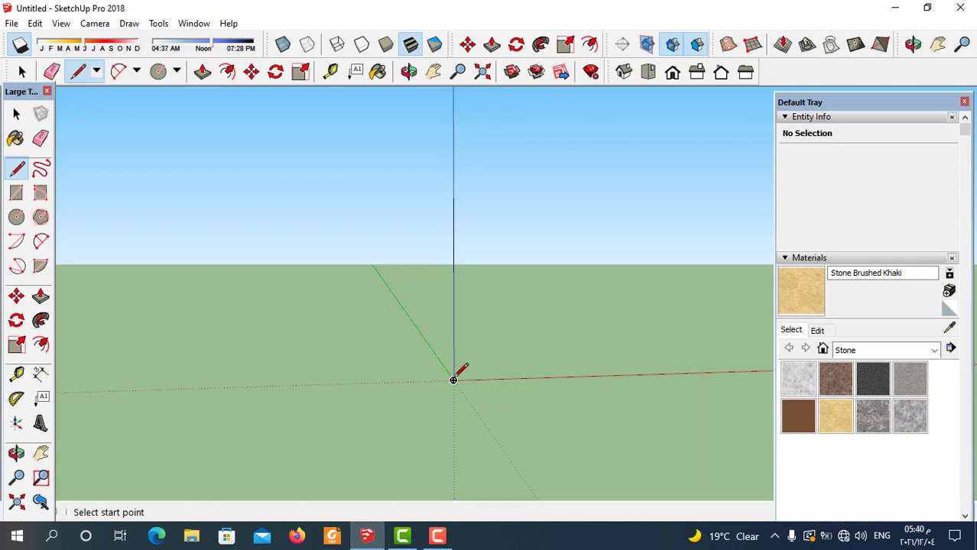
{"action": "left_click", "coordinate": [453, 380]}
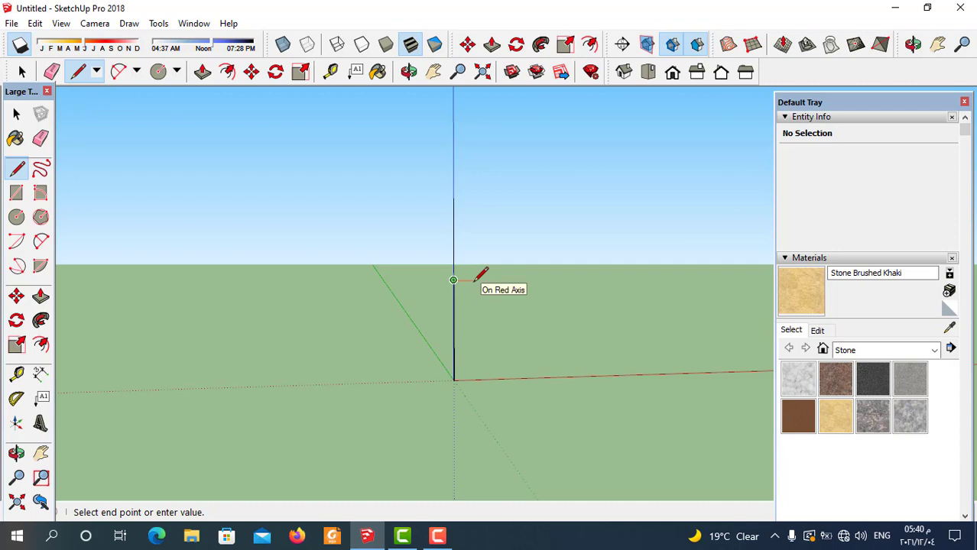
{"action": "left_click", "coordinate": [454, 281]}
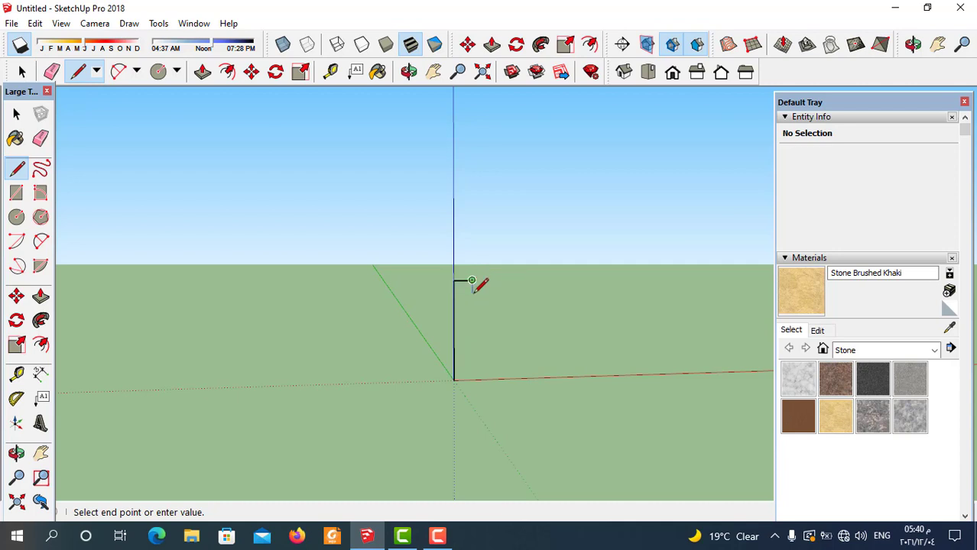
{"action": "left_click", "coordinate": [472, 281]}
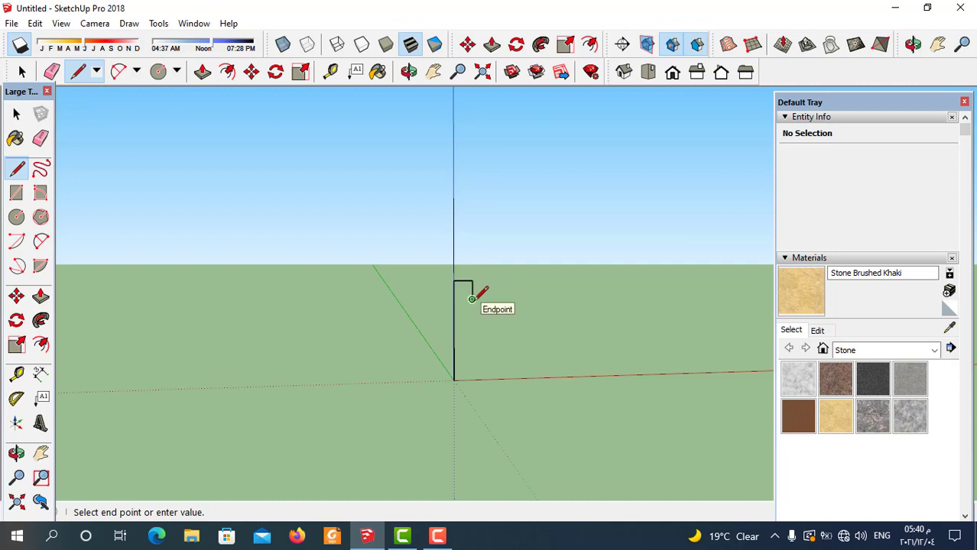
{"action": "scroll", "coordinate": [471, 298], "scroll_direction": "up", "scroll_amount": 2}
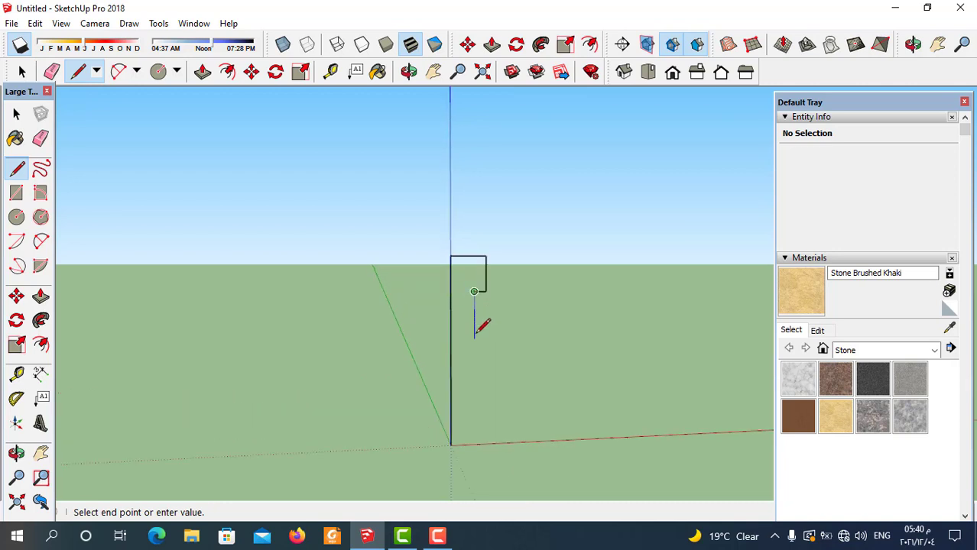
Step: Draw the profile's long recessed side and protruding foot, then close the outline back at the origin along the red axis
{"action": "left_click", "coordinate": [474, 432]}
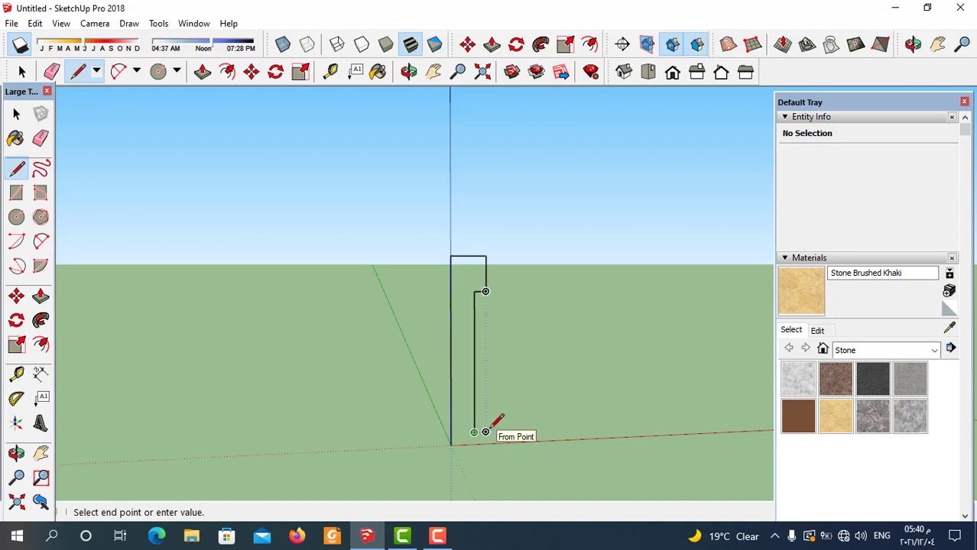
{"action": "left_click", "coordinate": [486, 433]}
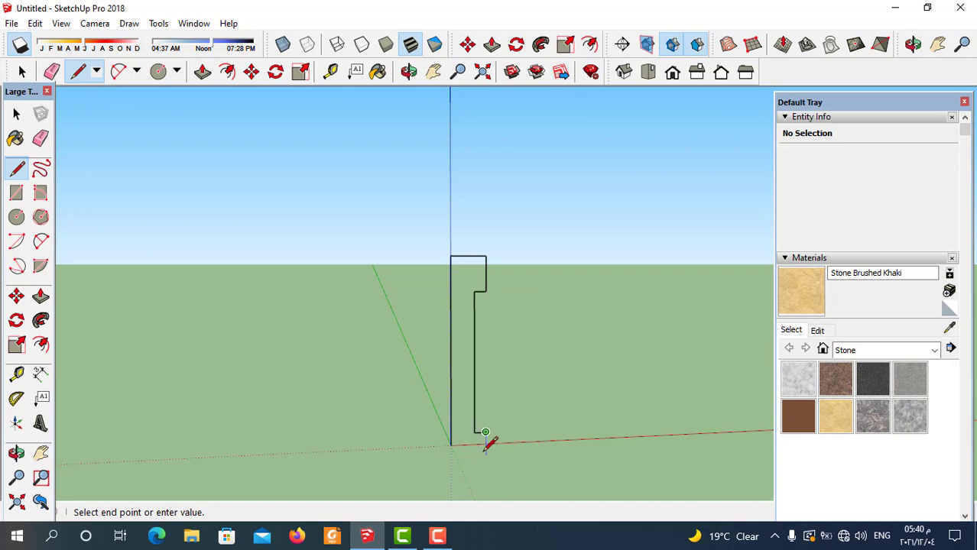
{"action": "double_click", "coordinate": [486, 444]}
{"action": "scroll", "coordinate": [489, 441], "scroll_direction": "up", "scroll_amount": 3}
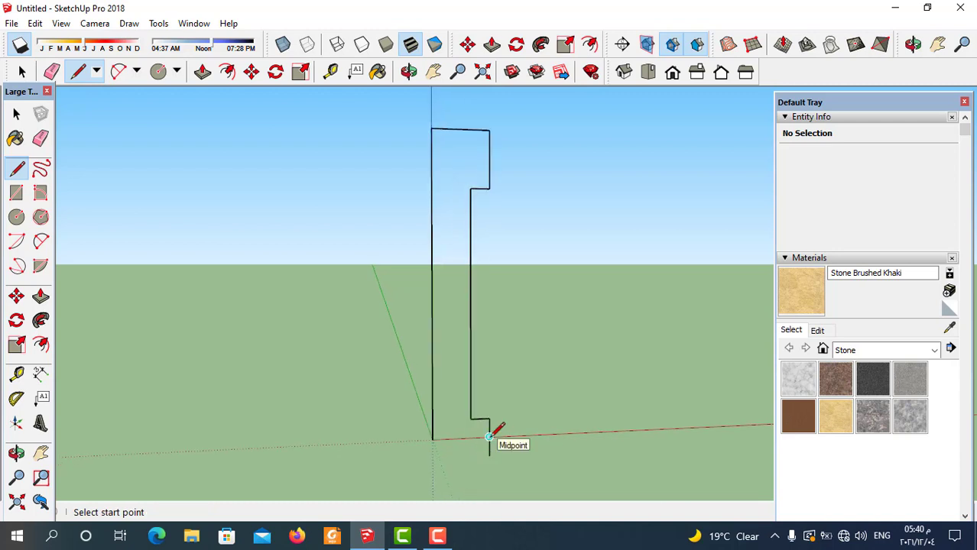
{"action": "left_click", "coordinate": [489, 437]}
{"action": "left_click", "coordinate": [431, 440]}
{"action": "scroll", "coordinate": [427, 245], "scroll_direction": "down", "scroll_amount": 3}
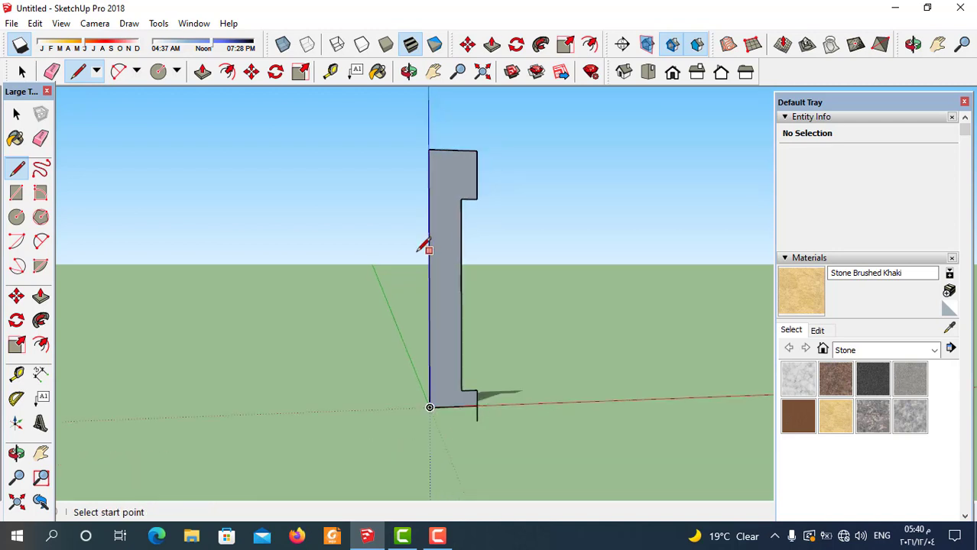
Step: Erase the leftover line stub that extends below the foot of the profile
{"action": "left_click", "coordinate": [52, 71]}
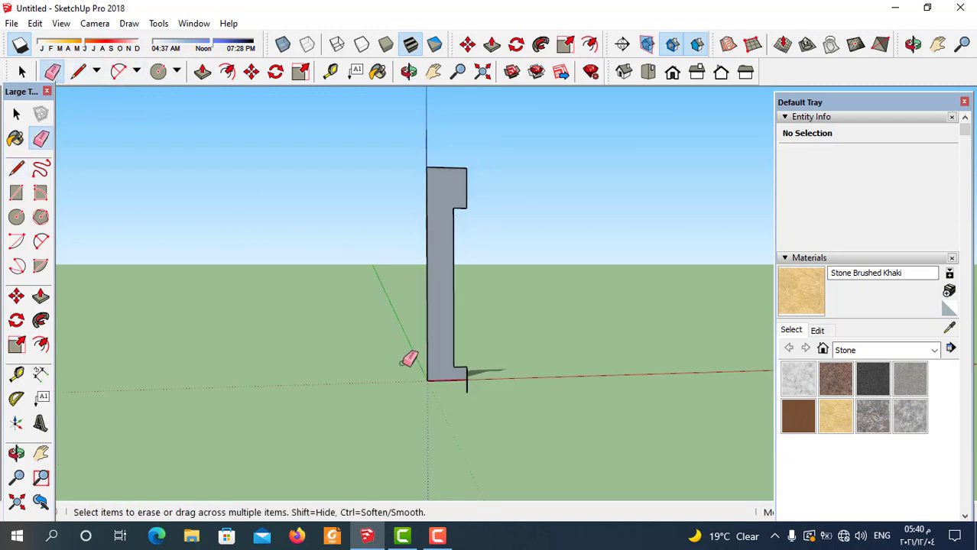
{"action": "scroll", "coordinate": [463, 382], "scroll_direction": "up", "scroll_amount": 2}
{"action": "scroll", "coordinate": [476, 386], "scroll_direction": "down", "scroll_amount": 2}
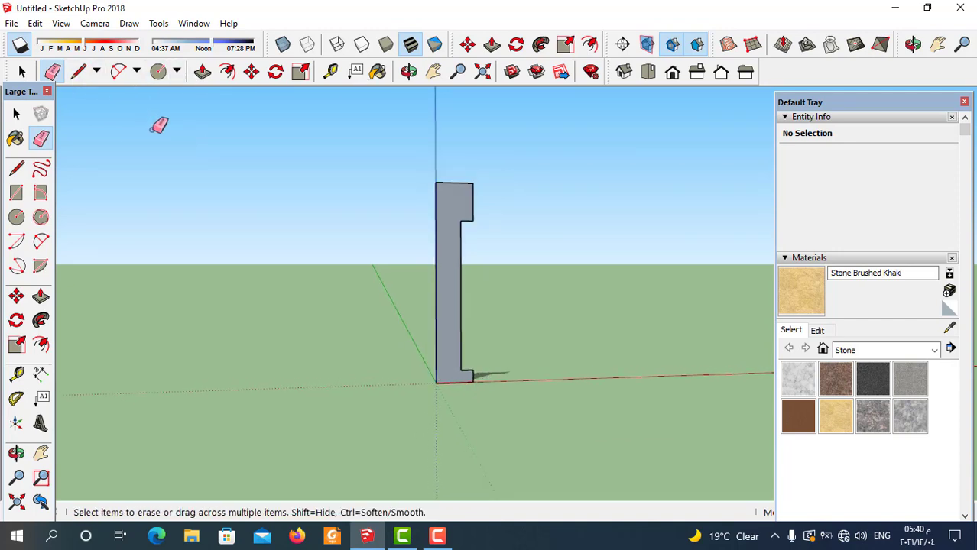
Step: Draw an outward-bulging arc between the two inner corners of the profile's recess and erase the straight edge behind it
{"action": "left_click", "coordinate": [40, 242]}
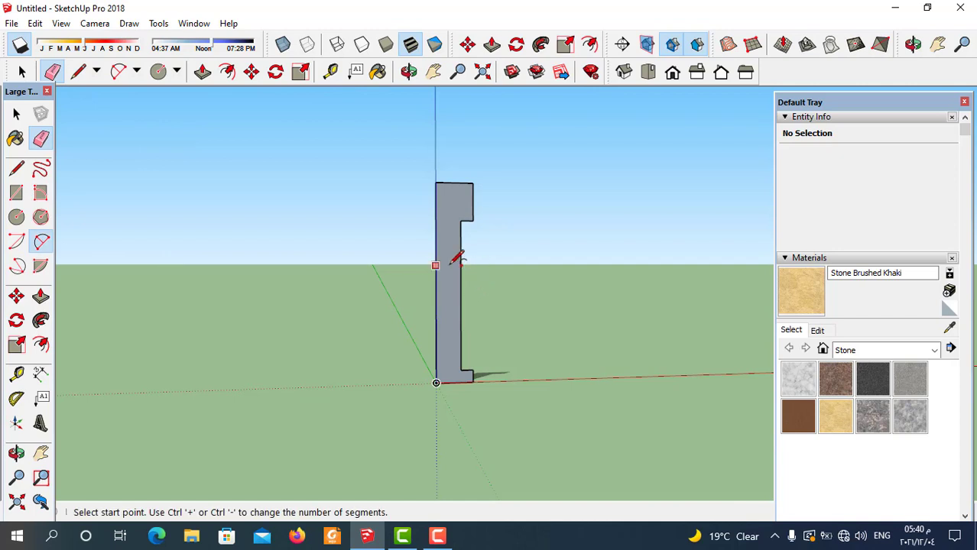
{"action": "scroll", "coordinate": [456, 254], "scroll_direction": "up", "scroll_amount": 1}
{"action": "left_click", "coordinate": [461, 216]}
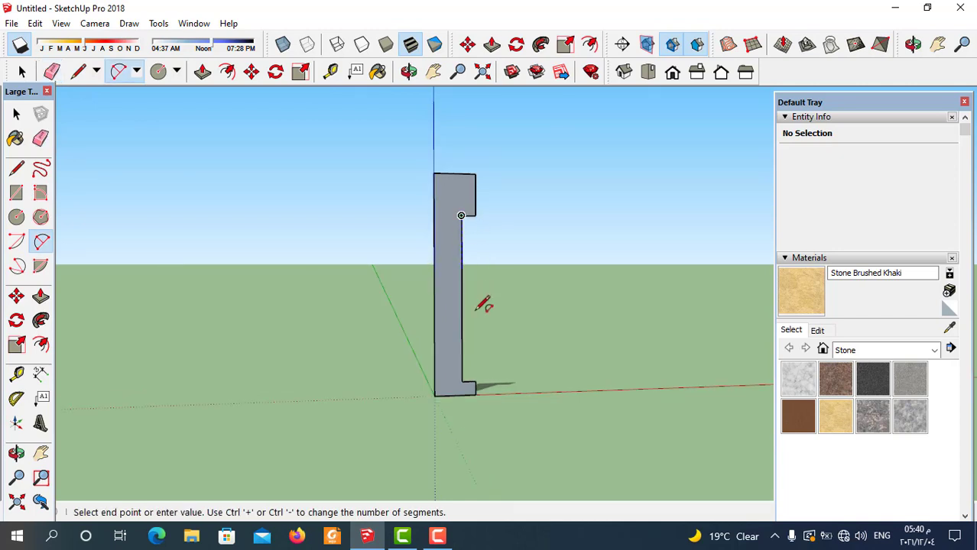
{"action": "left_click", "coordinate": [461, 381]}
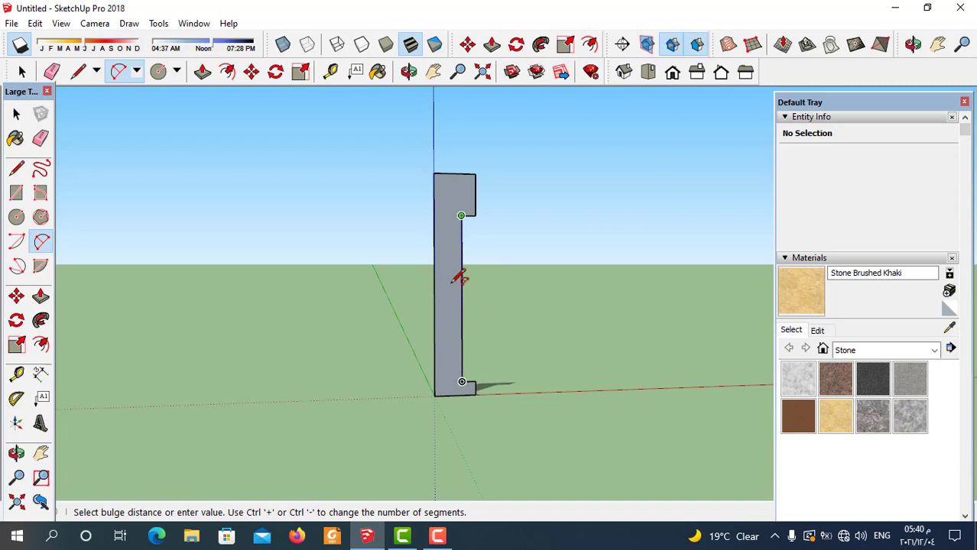
{"action": "left_click", "coordinate": [480, 290]}
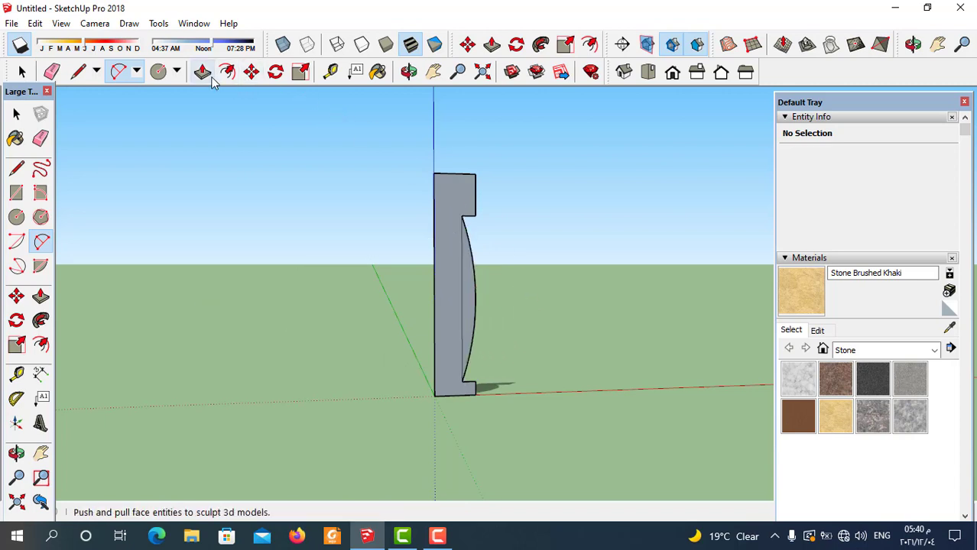
{"action": "left_click", "coordinate": [52, 71]}
{"action": "left_click", "coordinate": [463, 275]}
Step: Draw a horizontal circle on the ground centred on the origin, slightly wider than the profile's foot
{"action": "mouse_move", "coordinate": [589, 273]}
{"action": "middle_mouse_down"}
{"action": "mouse_move", "coordinate": [465, 360]}
{"action": "mouse_move", "coordinate": [334, 273]}
{"action": "mouse_move", "coordinate": [486, 396]}
{"action": "middle_mouse_up"}
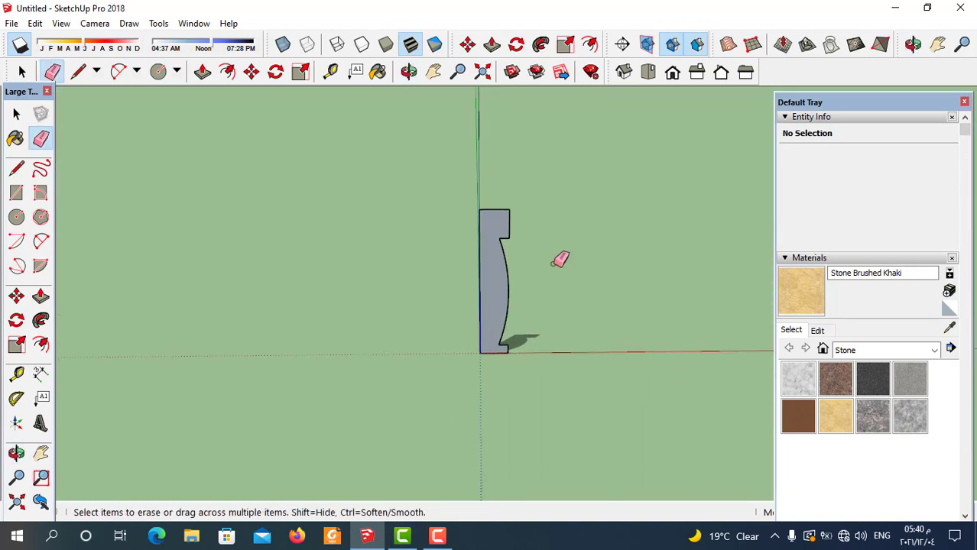
{"action": "scroll", "coordinate": [545, 288], "scroll_direction": "down", "scroll_amount": 2}
{"action": "scroll", "coordinate": [542, 290], "scroll_direction": "up", "scroll_amount": 2}
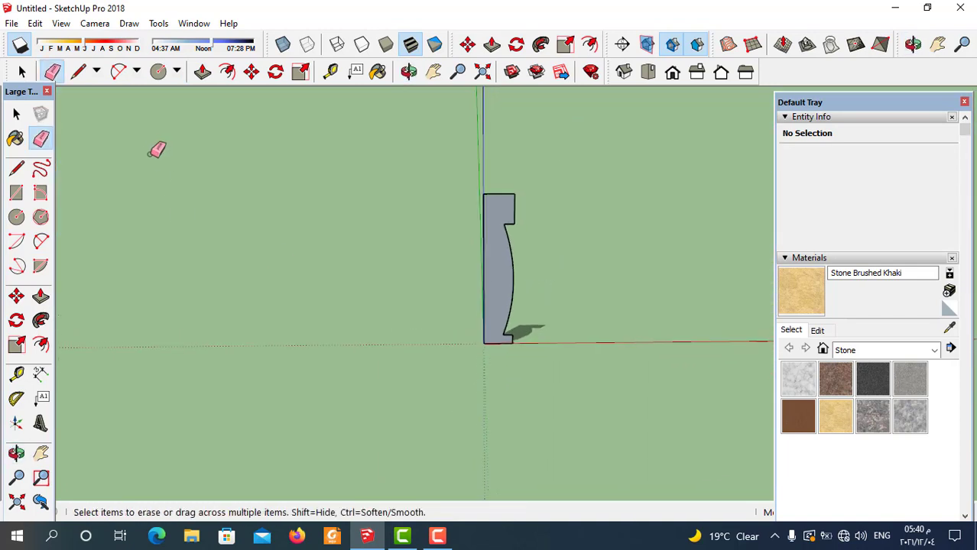
{"action": "left_click", "coordinate": [158, 72]}
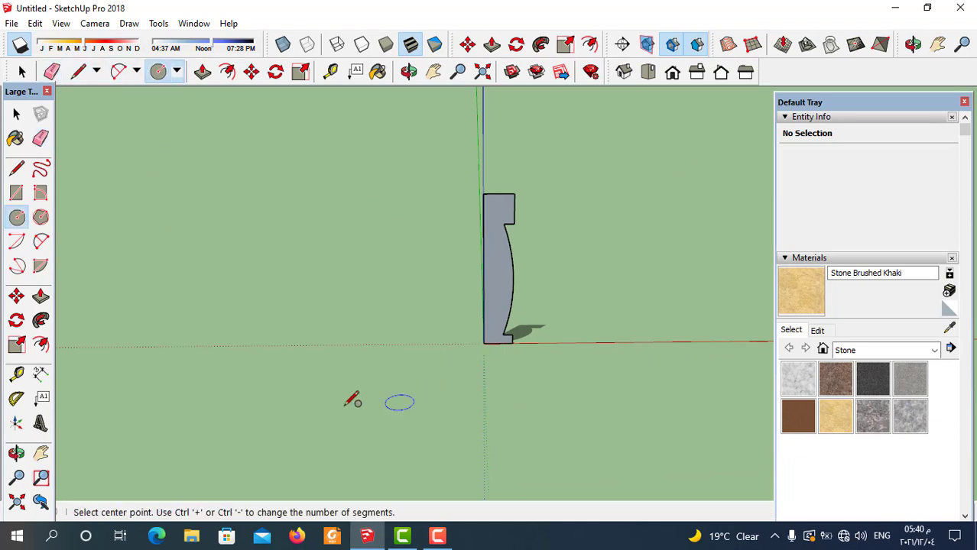
{"action": "scroll", "coordinate": [498, 356], "scroll_direction": "up", "scroll_amount": 1}
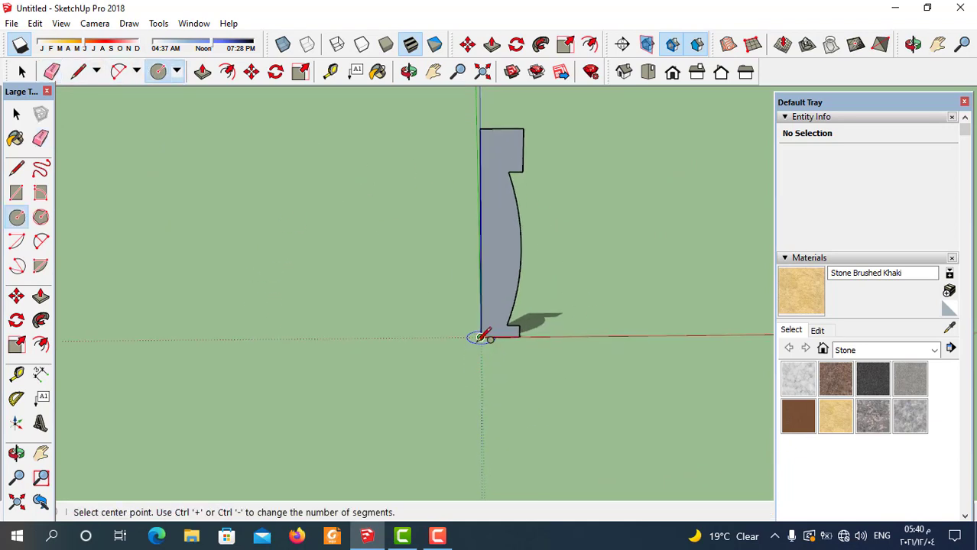
{"action": "left_click", "coordinate": [480, 337]}
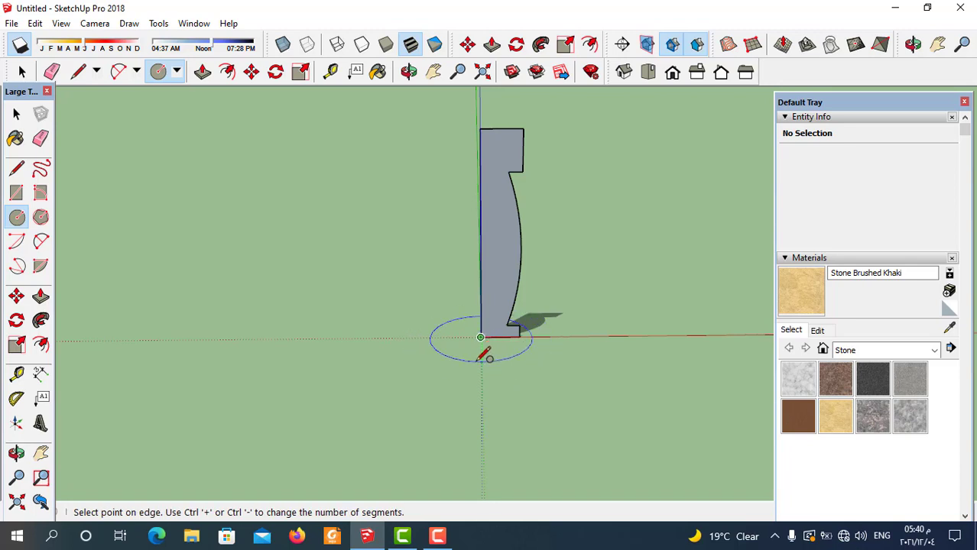
{"action": "left_click", "coordinate": [482, 367]}
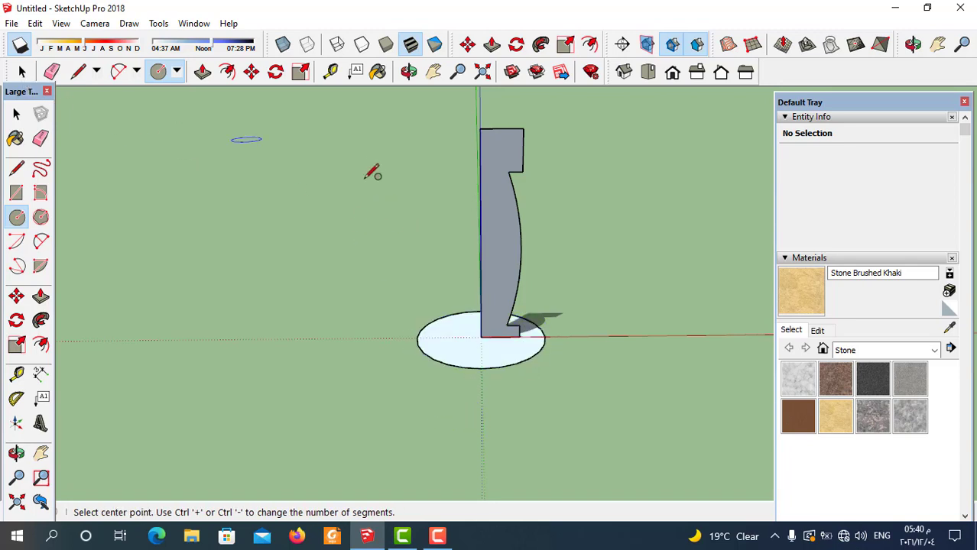
Step: Sweep the profile face fully around the circle with Follow Me to form a round column
{"action": "left_click", "coordinate": [21, 71]}
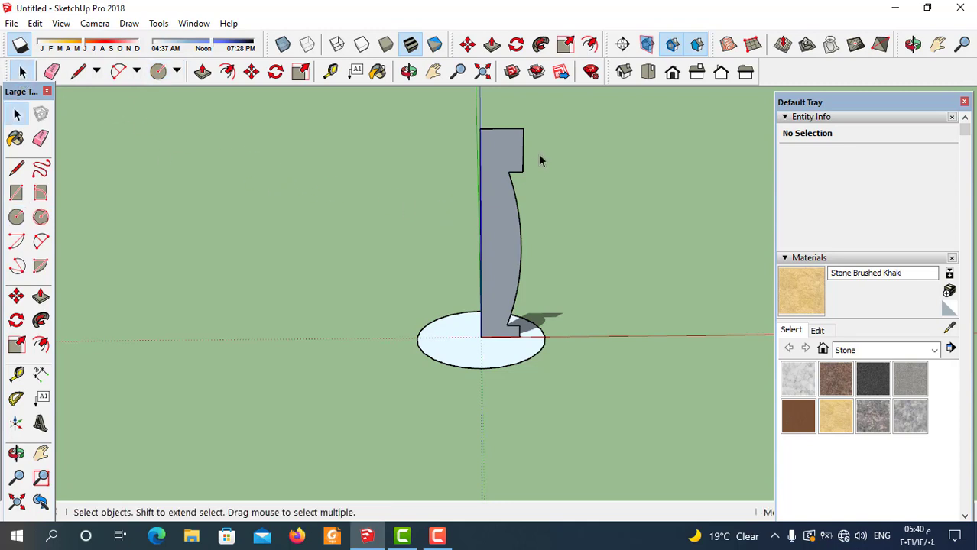
{"action": "left_click", "coordinate": [540, 45]}
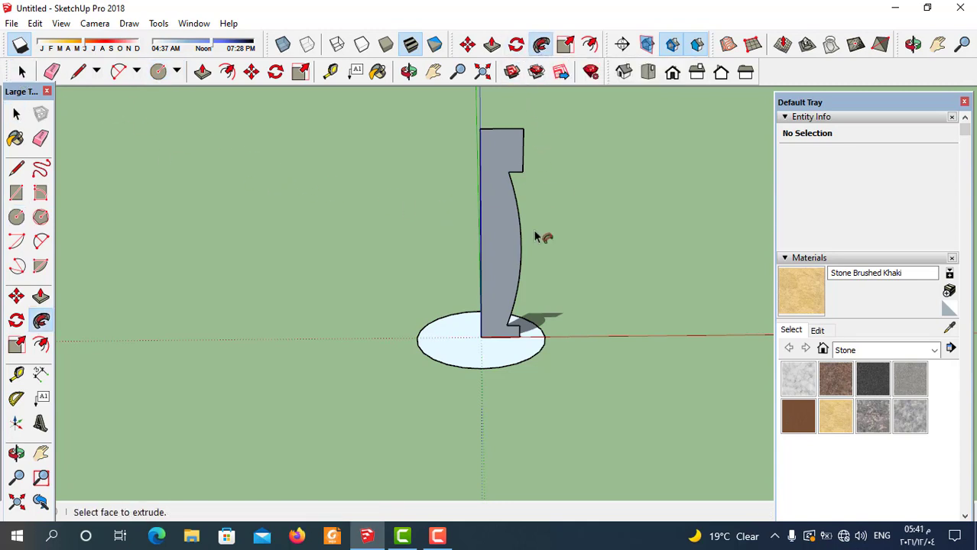
{"action": "left_click", "coordinate": [514, 267]}
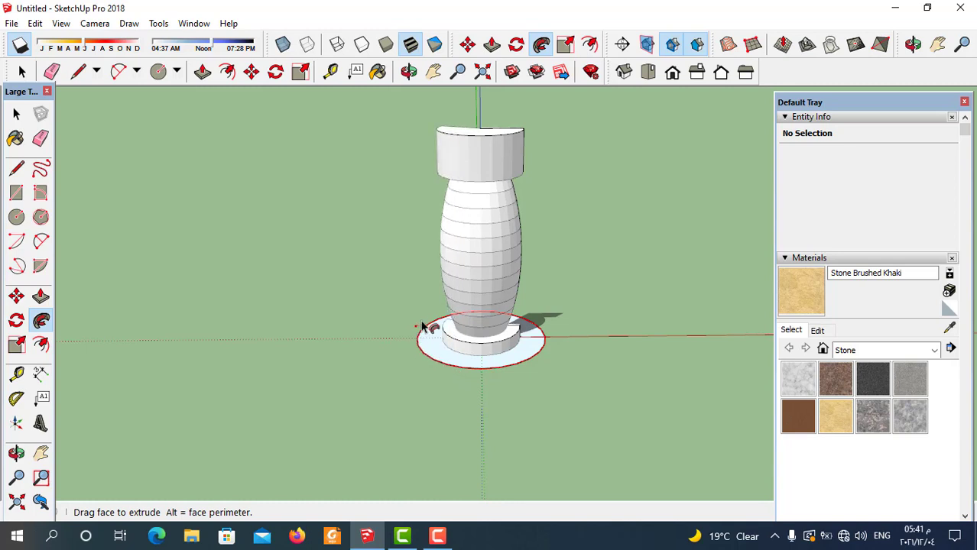
{"action": "left_click", "coordinate": [448, 313]}
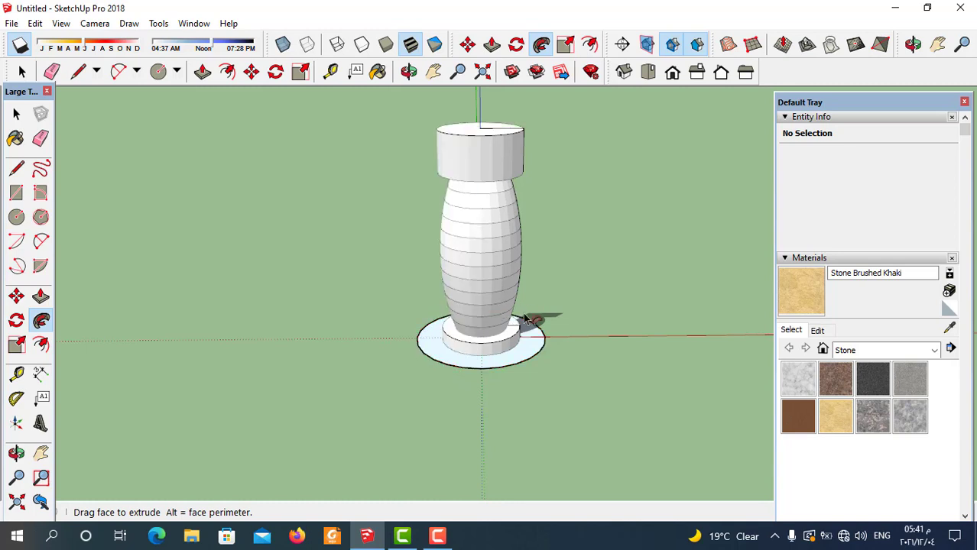
{"action": "middle_click_drag", "start_coordinate": [525, 319], "coordinate": [229, 304]}
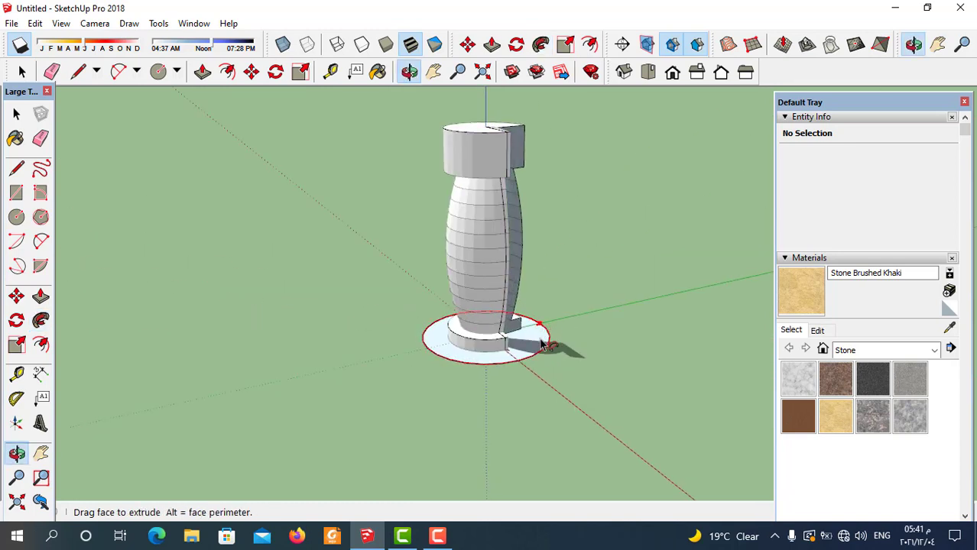
{"action": "middle_click_drag", "start_coordinate": [540, 346], "coordinate": [516, 365]}
{"action": "left_click", "coordinate": [516, 365]}
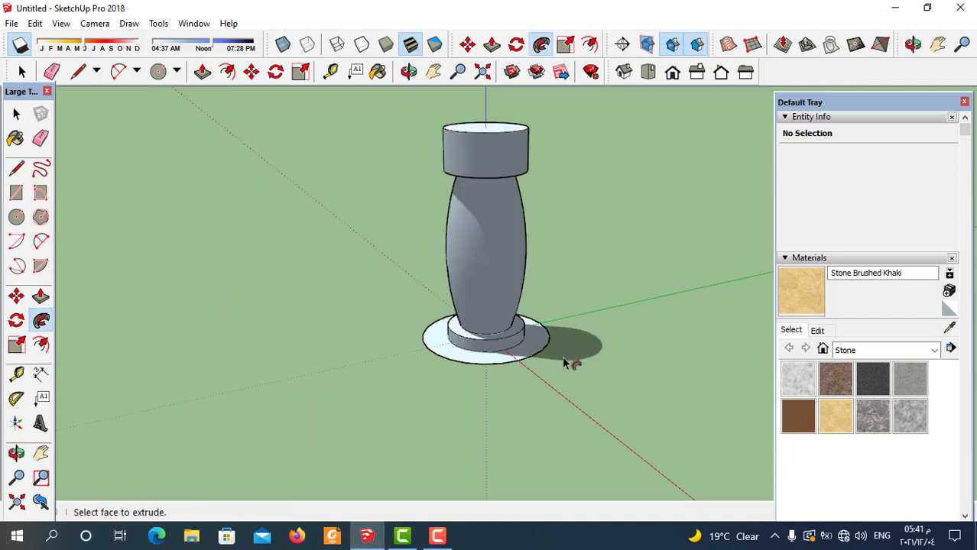
Step: Examine the round column and its base circle from several angles and distances
{"action": "scroll", "coordinate": [514, 373], "scroll_direction": "down", "scroll_amount": 3}
{"action": "middle_click_drag", "start_coordinate": [515, 373], "coordinate": [715, 277]}
{"action": "scroll", "coordinate": [515, 328], "scroll_direction": "up", "scroll_amount": 5}
{"action": "middle_click_drag", "start_coordinate": [514, 327], "coordinate": [578, 306]}
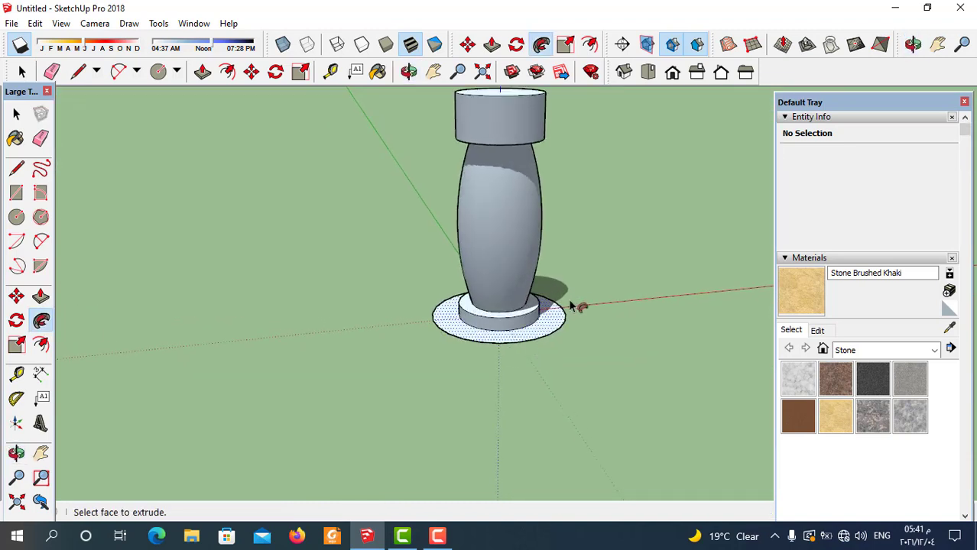
{"action": "scroll", "coordinate": [555, 327], "scroll_direction": "down", "scroll_amount": 3}
{"action": "scroll", "coordinate": [564, 328], "scroll_direction": "up", "scroll_amount": 1}
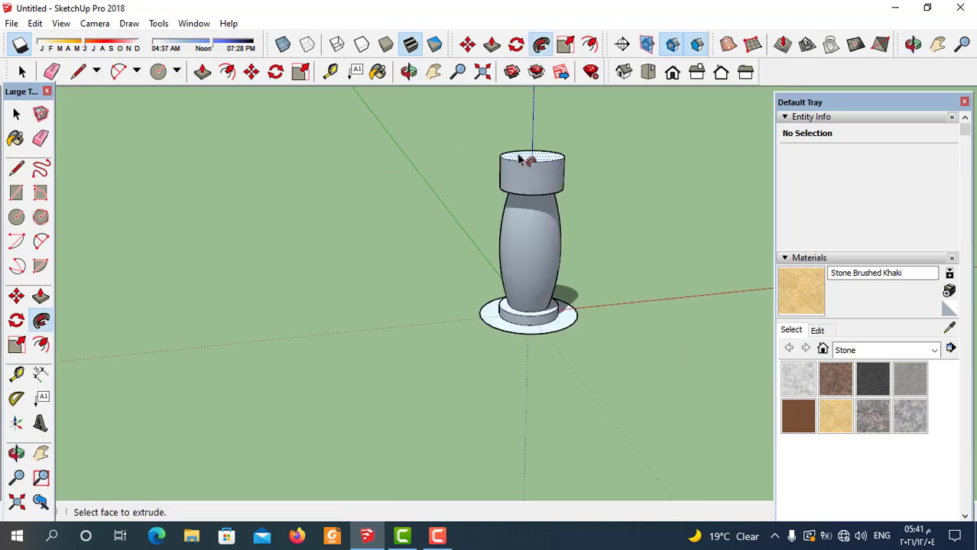
{"action": "left_click", "coordinate": [562, 327]}
{"action": "scroll", "coordinate": [561, 344], "scroll_direction": "up", "scroll_amount": 2}
{"action": "scroll", "coordinate": [563, 369], "scroll_direction": "down", "scroll_amount": 2}
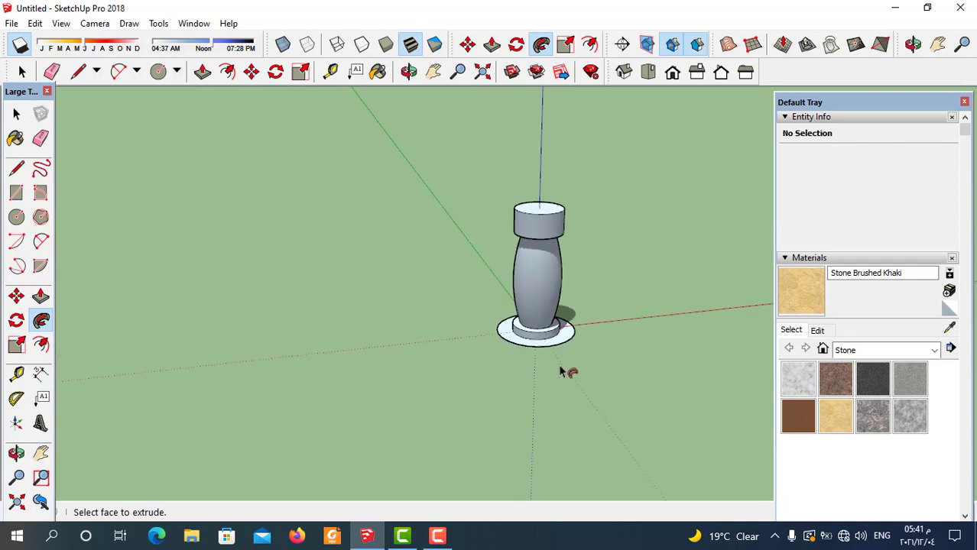
{"action": "scroll", "coordinate": [565, 352], "scroll_direction": "up", "scroll_amount": 2}
{"action": "middle_click_drag", "start_coordinate": [563, 340], "coordinate": [623, 279]}
{"action": "scroll", "coordinate": [620, 290], "scroll_direction": "down", "scroll_amount": 2}
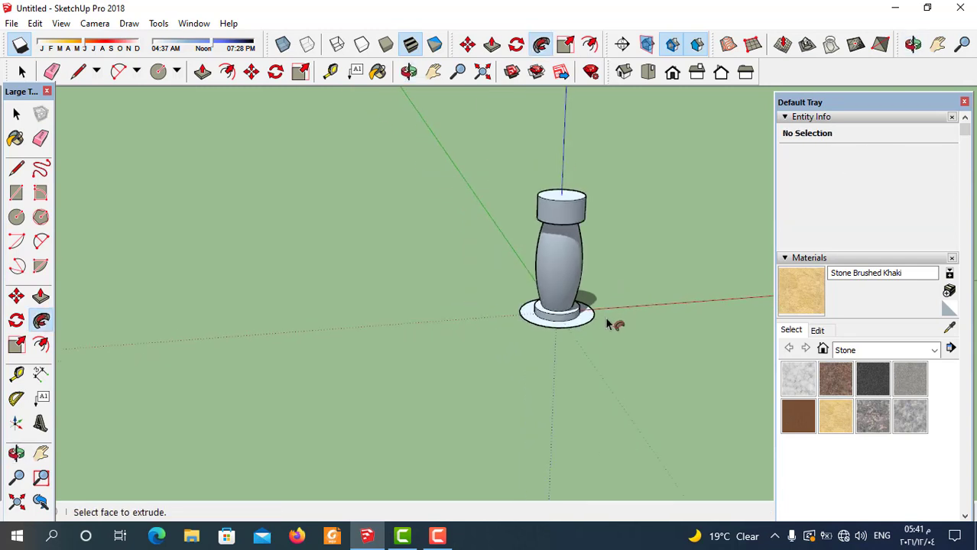
Step: Erase the leftover base circle around the foot of the round column
{"action": "scroll", "coordinate": [615, 321], "scroll_direction": "up", "scroll_amount": 1}
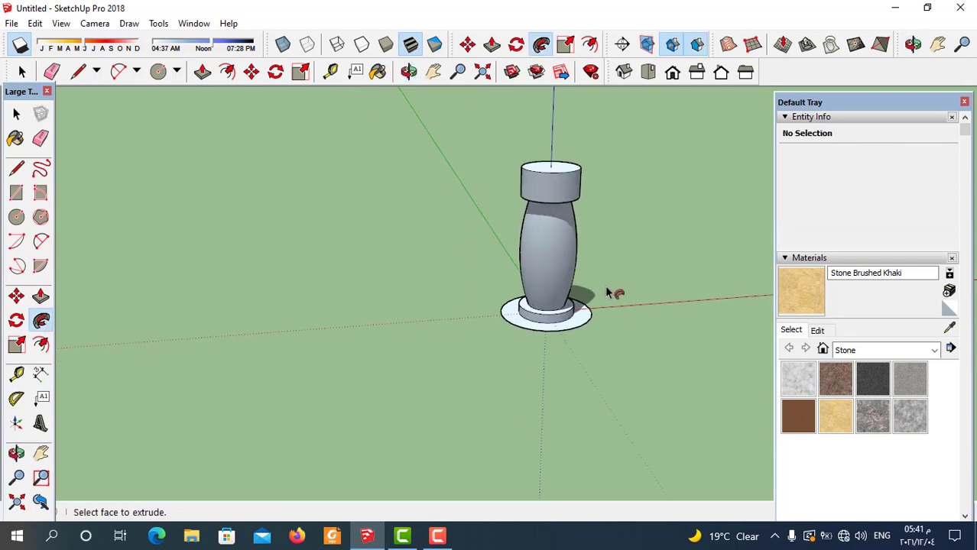
{"action": "scroll", "coordinate": [581, 239], "scroll_direction": "down", "scroll_amount": 2}
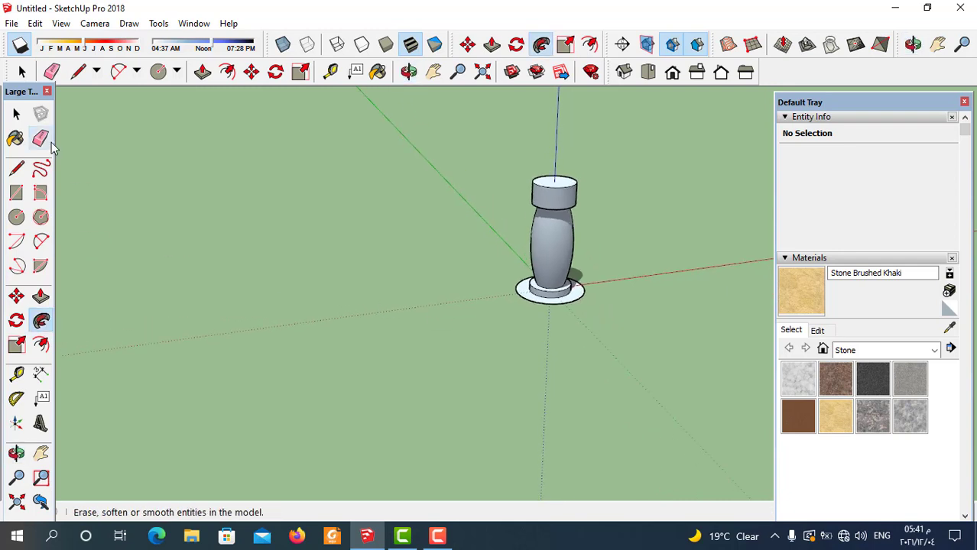
{"action": "scroll", "coordinate": [506, 249], "scroll_direction": "up", "scroll_amount": 1}
{"action": "scroll", "coordinate": [572, 300], "scroll_direction": "up", "scroll_amount": 1}
{"action": "left_click", "coordinate": [560, 300]}
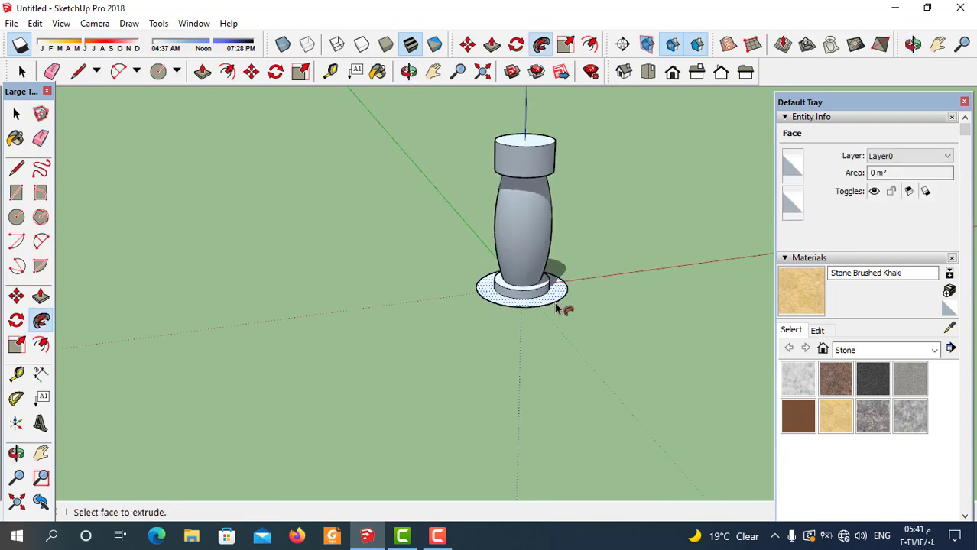
{"action": "left_click", "coordinate": [41, 138]}
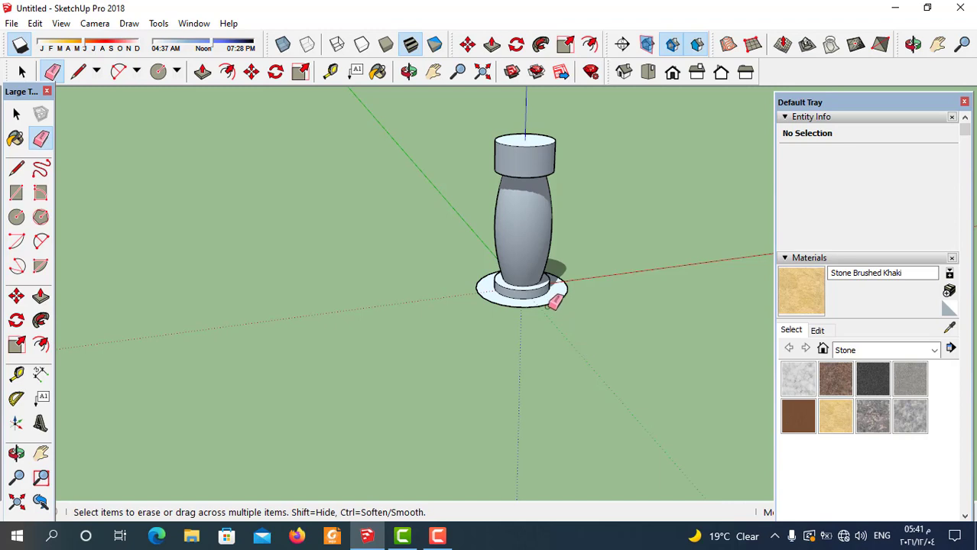
{"action": "scroll", "coordinate": [552, 300], "scroll_direction": "down", "scroll_amount": 3}
{"action": "mouse_move", "coordinate": [496, 338]}
{"action": "middle_mouse_down"}
{"action": "mouse_move", "coordinate": [408, 318]}
{"action": "mouse_move", "coordinate": [399, 279]}
{"action": "mouse_move", "coordinate": [550, 321]}
{"action": "mouse_move", "coordinate": [617, 321]}
{"action": "mouse_move", "coordinate": [544, 277]}
{"action": "middle_mouse_up"}
Step: Select all the geometry of the column and make it a group
{"action": "left_click", "coordinate": [21, 71]}
{"action": "left_click_drag", "start_coordinate": [459, 180], "coordinate": [585, 356]}
{"action": "right_click", "coordinate": [537, 269]}
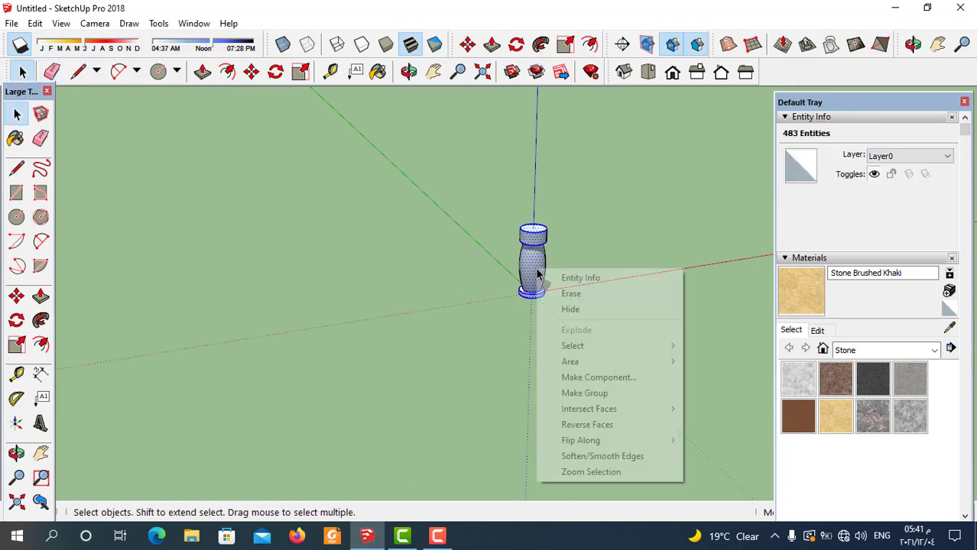
{"action": "left_click", "coordinate": [590, 394]}
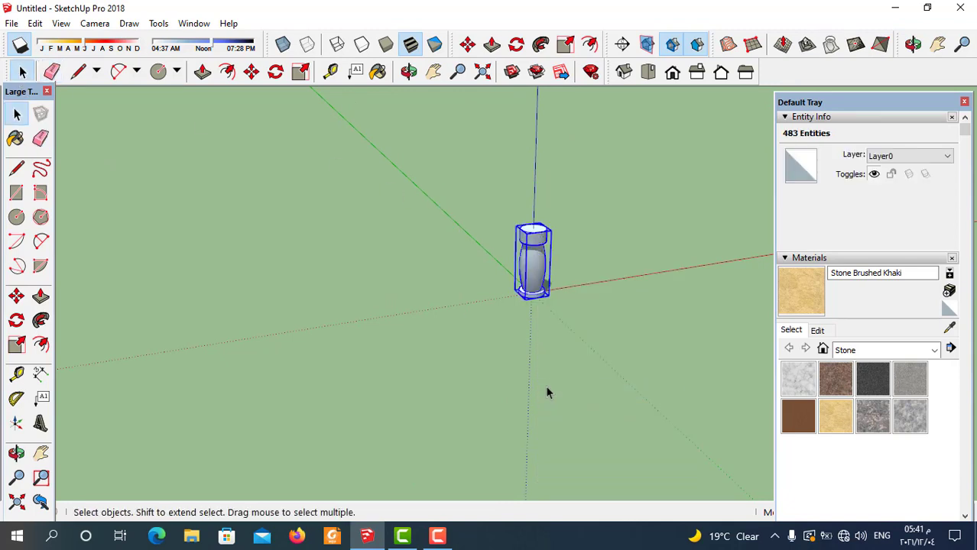
{"action": "left_click", "coordinate": [604, 335]}
{"action": "scroll", "coordinate": [523, 268], "scroll_direction": "down", "scroll_amount": 1}
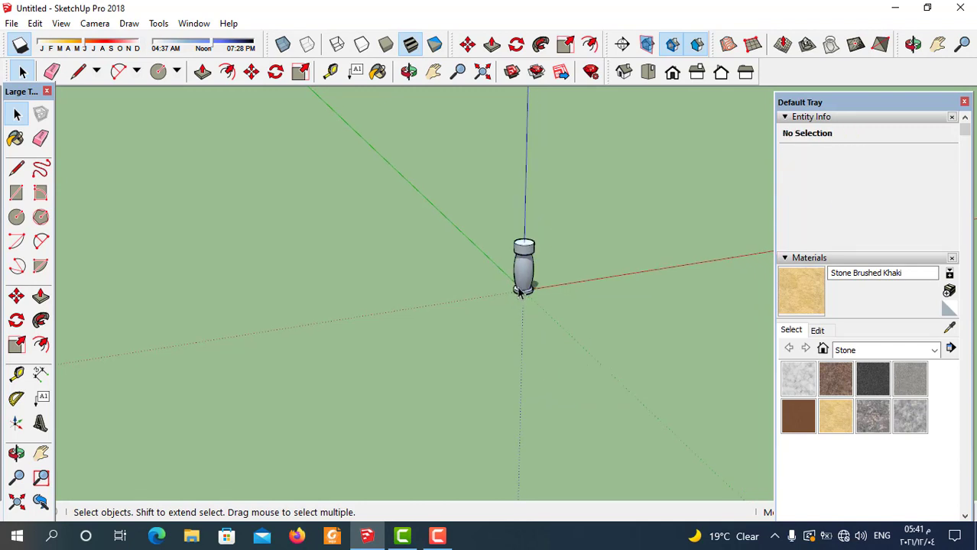
Step: Move the column group a short distance along the positive red axis, clear of the origin
{"action": "left_click", "coordinate": [523, 268]}
{"action": "left_click", "coordinate": [251, 71]}
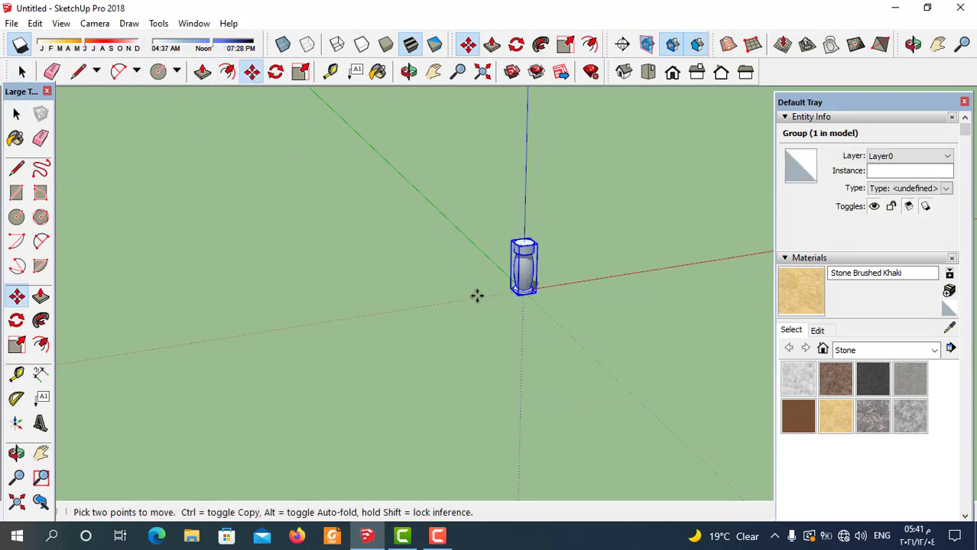
{"action": "left_click", "coordinate": [490, 318]}
{"action": "middle_click_drag", "start_coordinate": [554, 321], "coordinate": [499, 258]}
{"action": "middle_click_drag", "start_coordinate": [496, 308], "coordinate": [511, 294]}
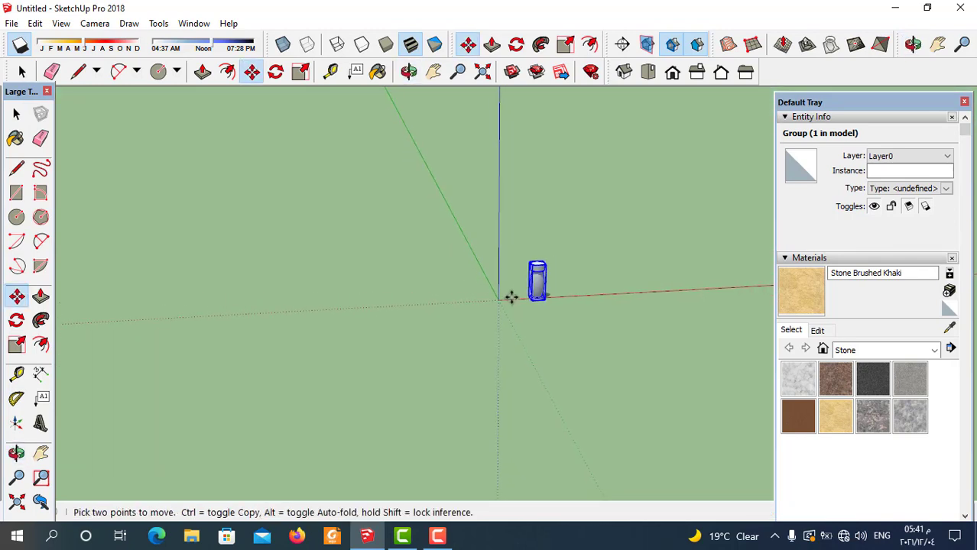
{"action": "left_click", "coordinate": [511, 294]}
{"action": "left_click", "coordinate": [21, 71]}
{"action": "left_click", "coordinate": [480, 370]}
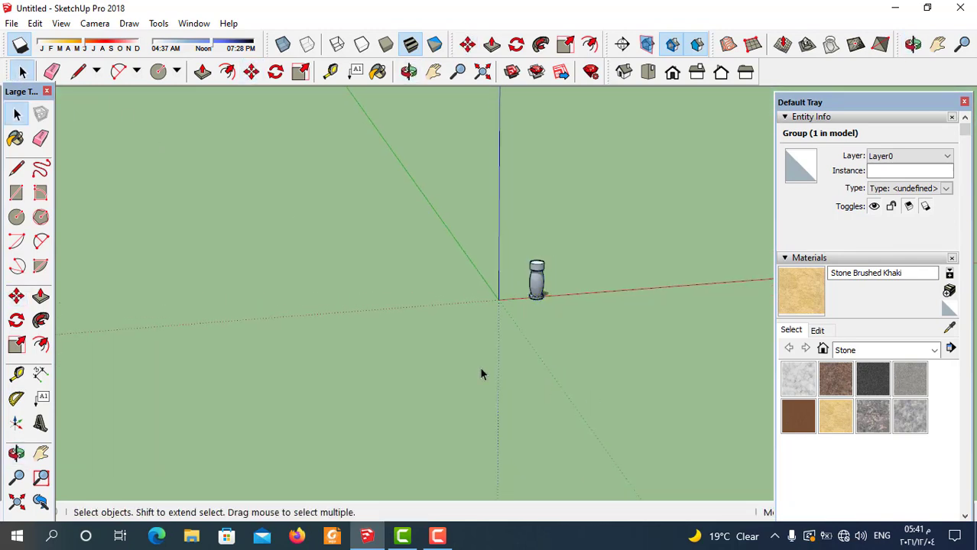
Step: Draw a taller half profile up the blue axis from the origin, with a two-stepped head, a narrow shaft and a wider foot
{"action": "left_click", "coordinate": [76, 72]}
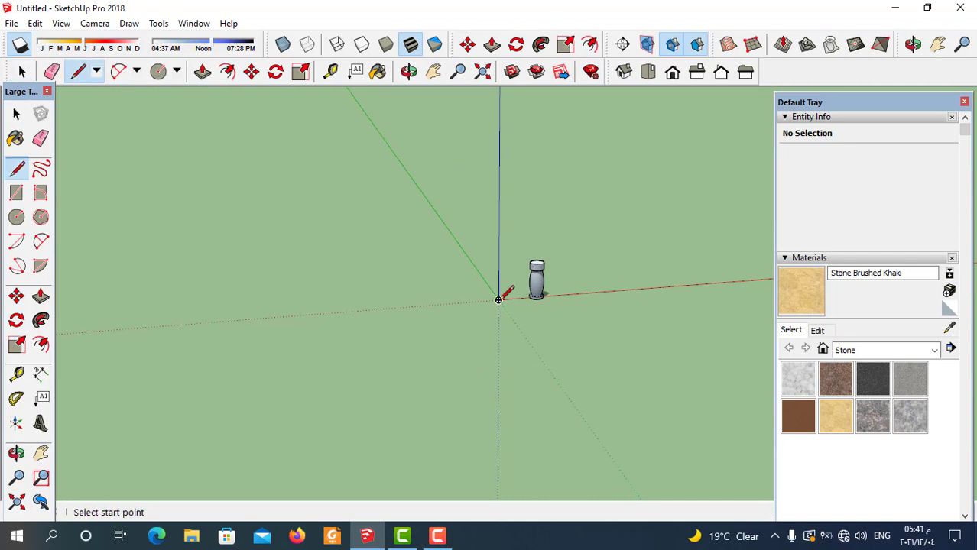
{"action": "left_click", "coordinate": [498, 300]}
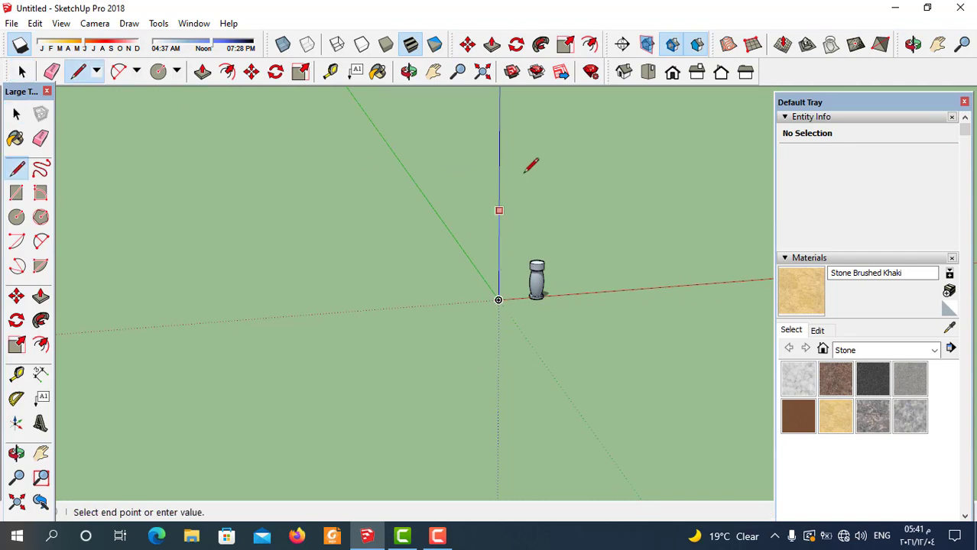
{"action": "left_click", "coordinate": [499, 133]}
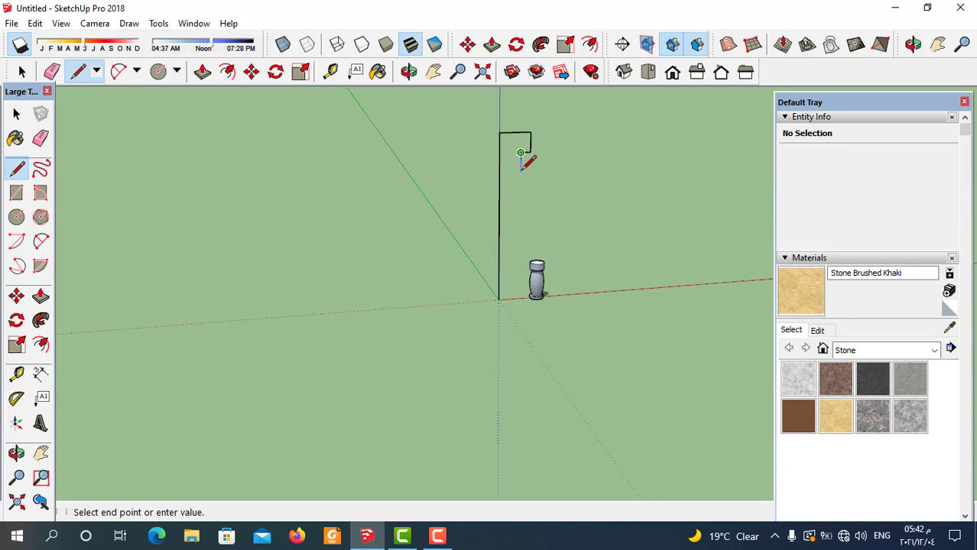
{"action": "left_click", "coordinate": [521, 154]}
{"action": "left_click", "coordinate": [510, 272]}
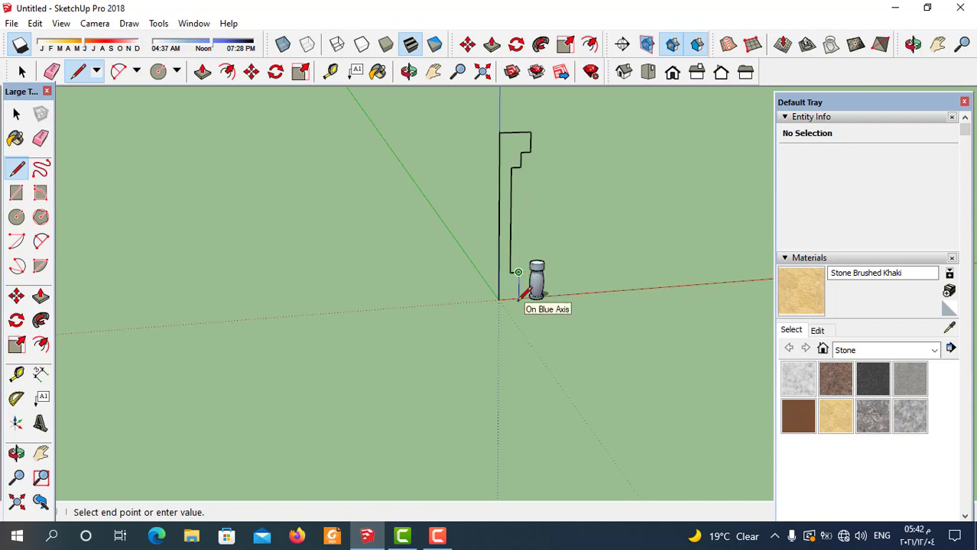
{"action": "left_click", "coordinate": [519, 299]}
Step: Close the profile's foot with an edge along the red axis to the origin and erase the stub below it
{"action": "scroll", "coordinate": [514, 305], "scroll_direction": "up", "scroll_amount": 2}
{"action": "left_click", "coordinate": [492, 296]}
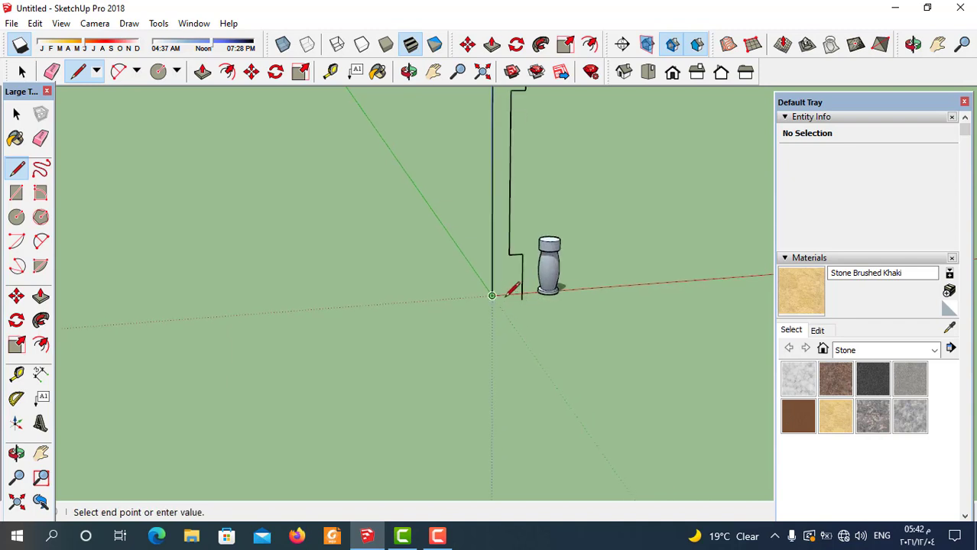
{"action": "left_click", "coordinate": [520, 299]}
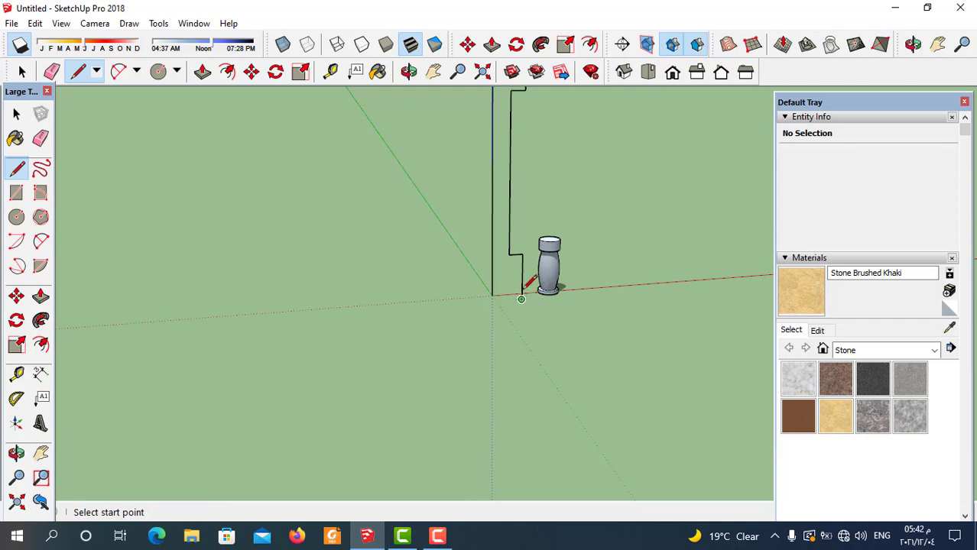
{"action": "left_click", "coordinate": [521, 293]}
{"action": "left_click", "coordinate": [491, 295]}
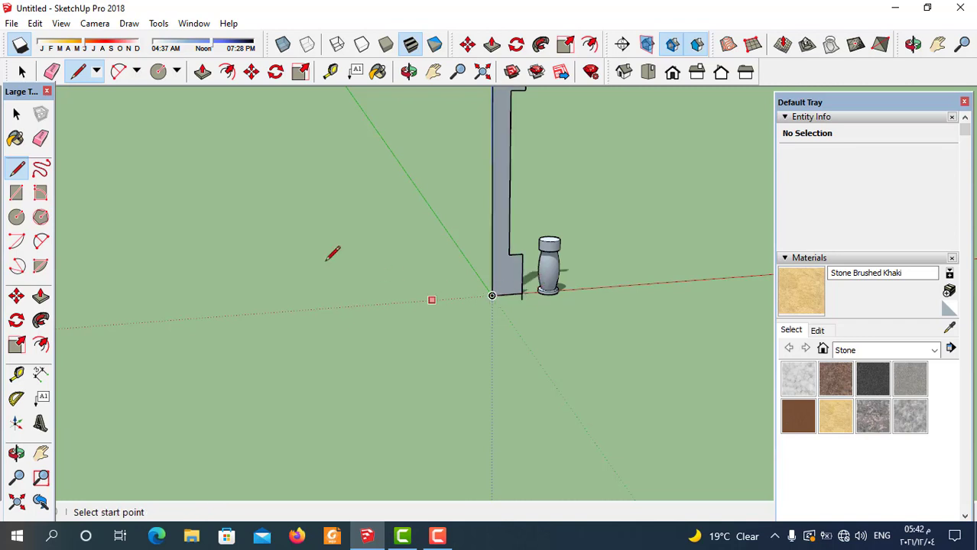
{"action": "left_click", "coordinate": [52, 71]}
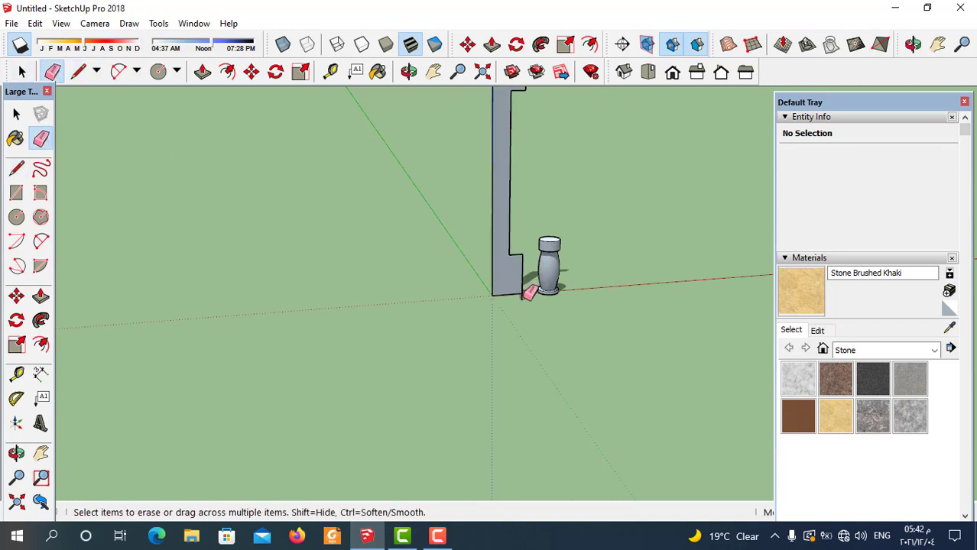
{"action": "scroll", "coordinate": [239, 279], "scroll_direction": "down", "scroll_amount": 2}
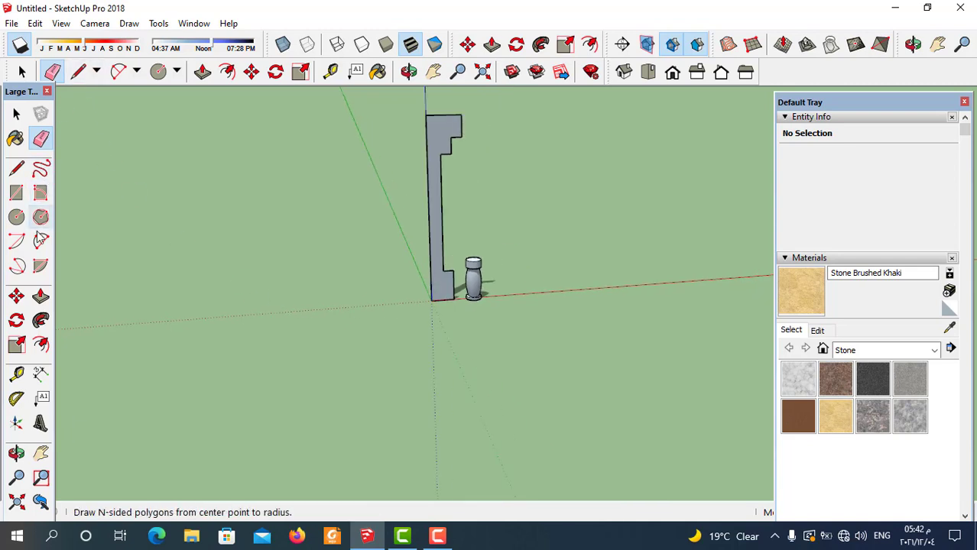
Step: Draw an outward-bulging arc between the ends of the tall profile's shaft and erase the straight shaft edge behind it
{"action": "left_click", "coordinate": [41, 242]}
{"action": "scroll", "coordinate": [448, 153], "scroll_direction": "up", "scroll_amount": 2}
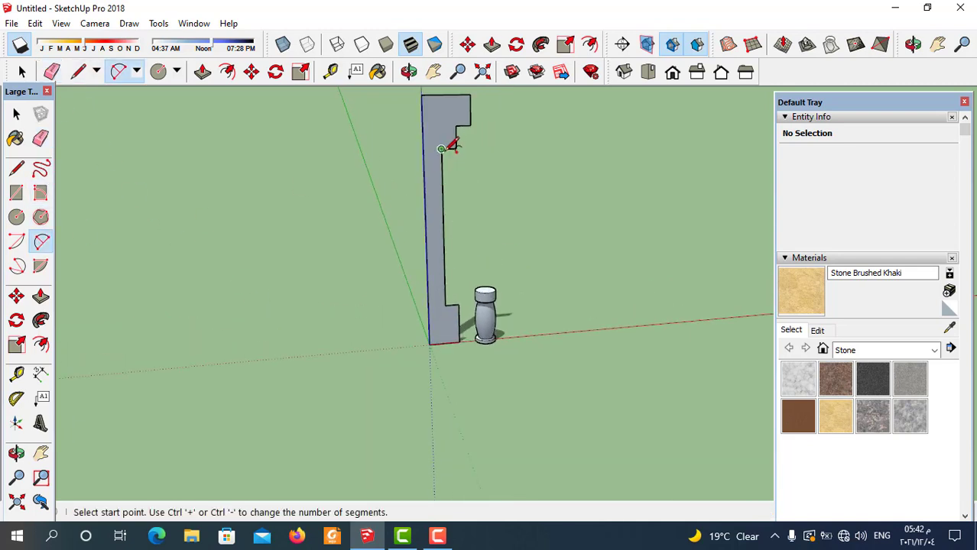
{"action": "left_click", "coordinate": [441, 149]}
{"action": "left_click", "coordinate": [444, 305]}
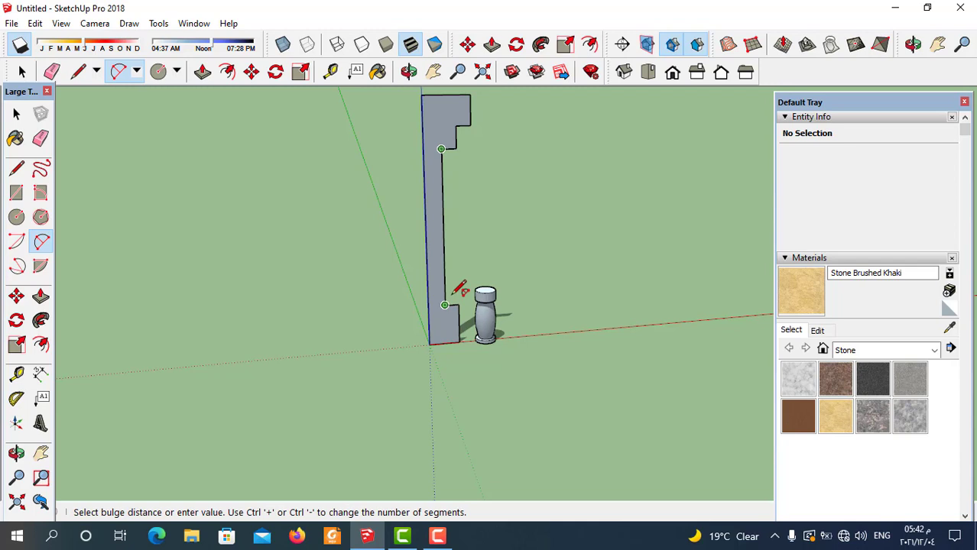
{"action": "left_click", "coordinate": [459, 233]}
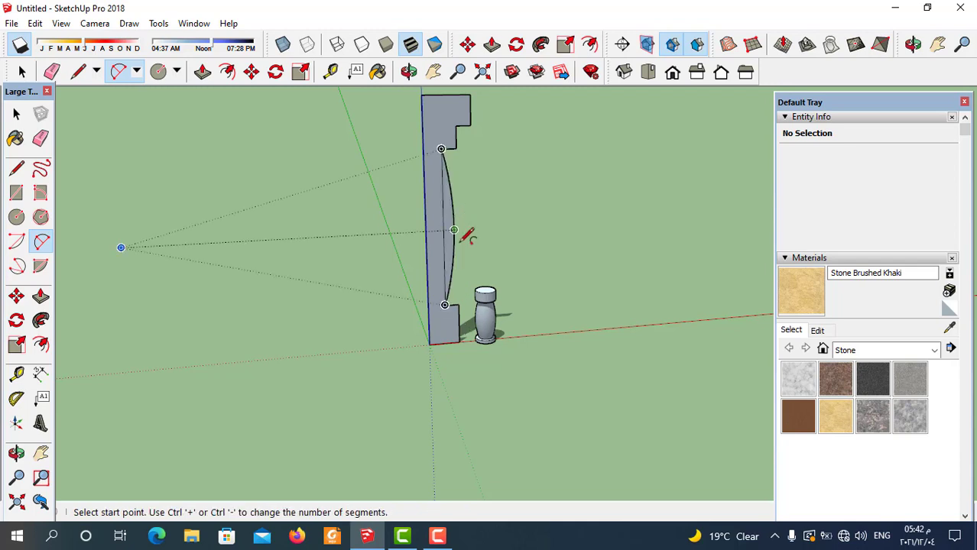
{"action": "left_click", "coordinate": [51, 71]}
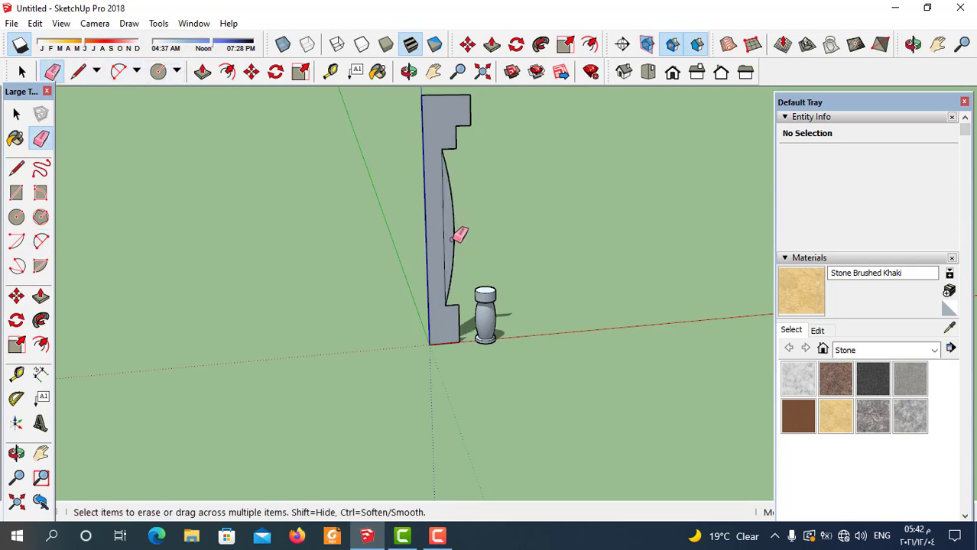
{"action": "scroll", "coordinate": [470, 264], "scroll_direction": "down", "scroll_amount": 3}
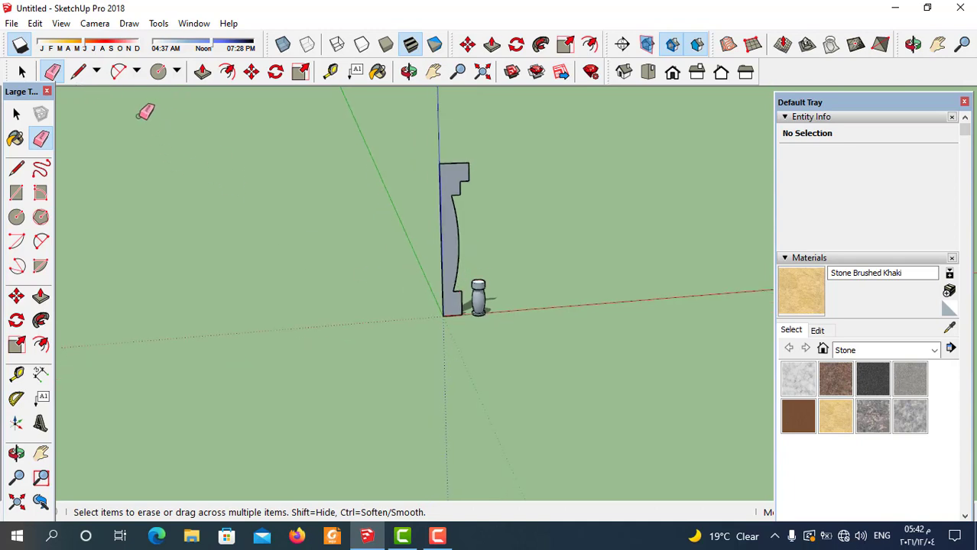
Step: Draw a horizontal circle centred on the origin, slightly wider than the foot of the tall profile
{"action": "left_click", "coordinate": [158, 71]}
{"action": "scroll", "coordinate": [488, 306], "scroll_direction": "up", "scroll_amount": 1}
{"action": "scroll", "coordinate": [484, 310], "scroll_direction": "up", "scroll_amount": 2}
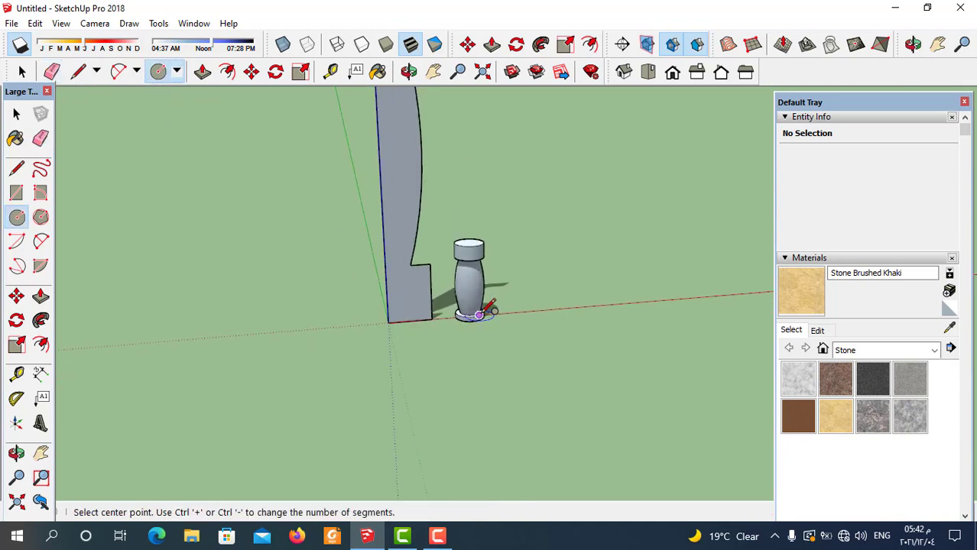
{"action": "scroll", "coordinate": [390, 329], "scroll_direction": "up", "scroll_amount": 3}
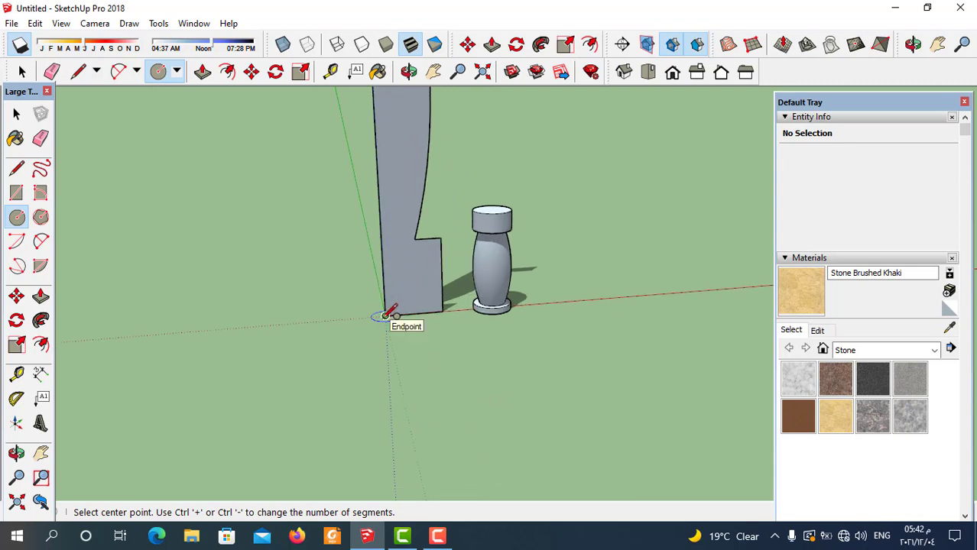
{"action": "left_click", "coordinate": [386, 315]}
{"action": "left_click", "coordinate": [394, 340]}
{"action": "scroll", "coordinate": [458, 390], "scroll_direction": "down", "scroll_amount": 2}
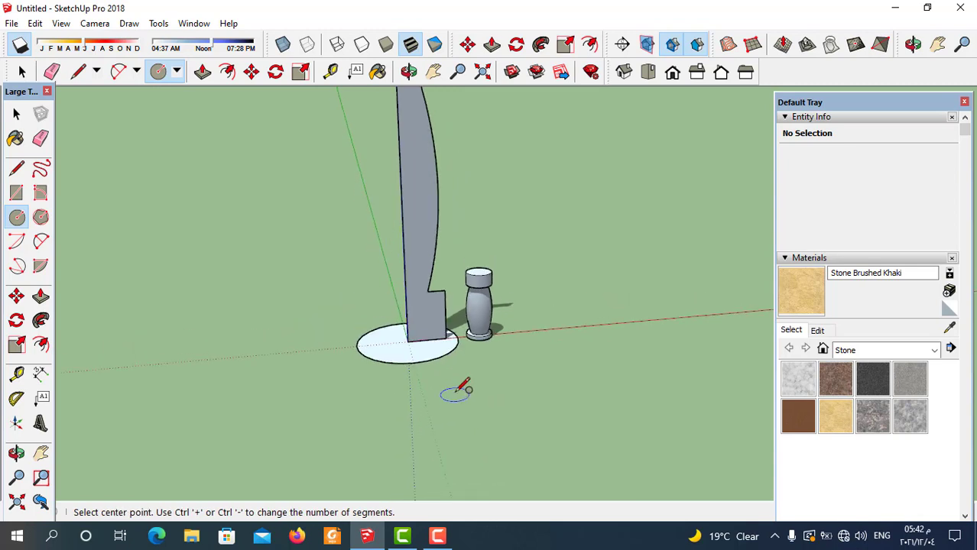
{"action": "scroll", "coordinate": [461, 384], "scroll_direction": "down", "scroll_amount": 3}
Step: Sweep the tall profile face around the full circle with Follow Me to form a second round column
{"action": "left_click", "coordinate": [17, 113]}
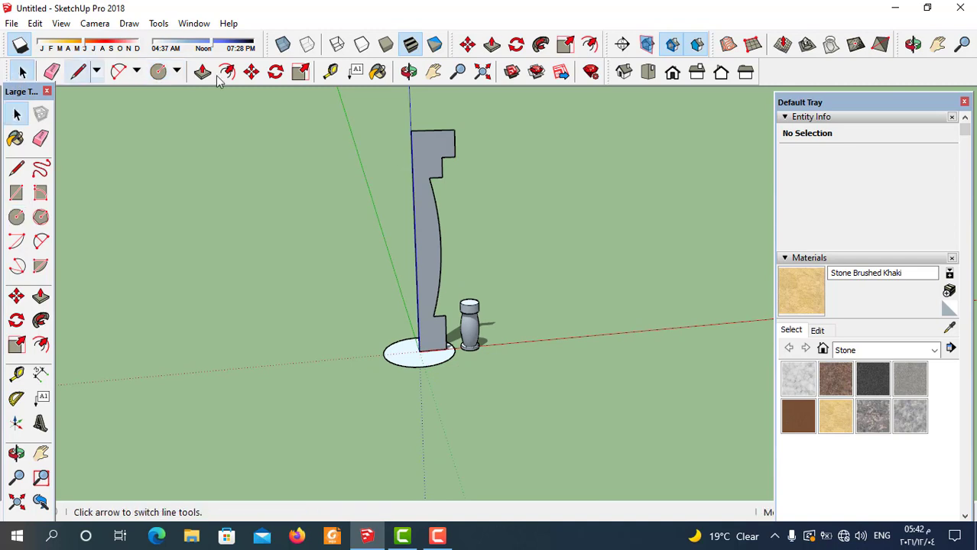
{"action": "left_click", "coordinate": [541, 44]}
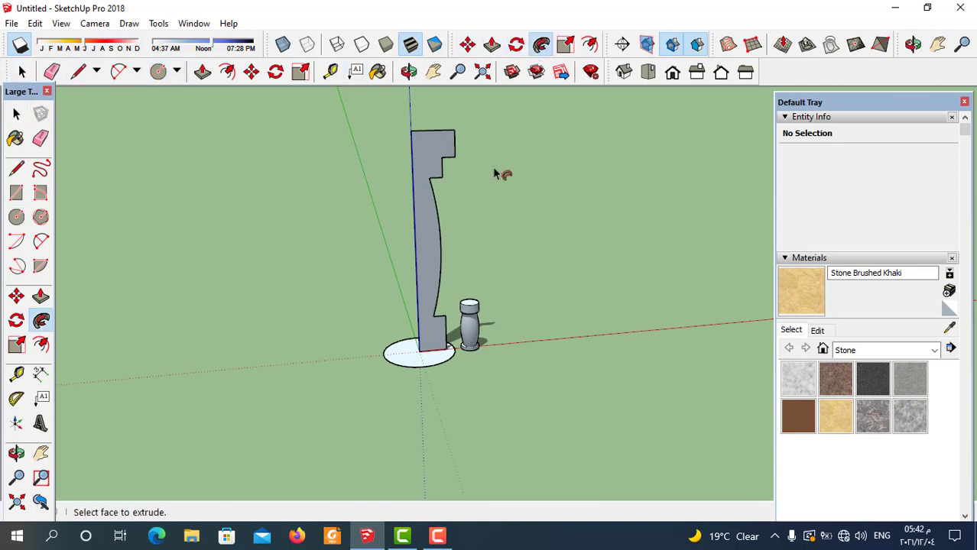
{"action": "left_click", "coordinate": [437, 269]}
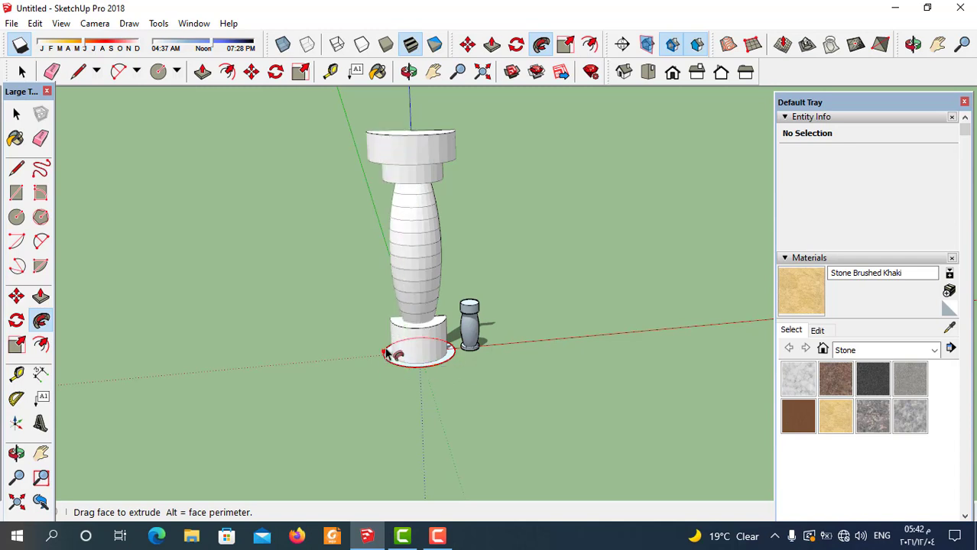
{"action": "left_click", "coordinate": [439, 341]}
{"action": "middle_click_drag", "start_coordinate": [456, 353], "coordinate": [384, 341]}
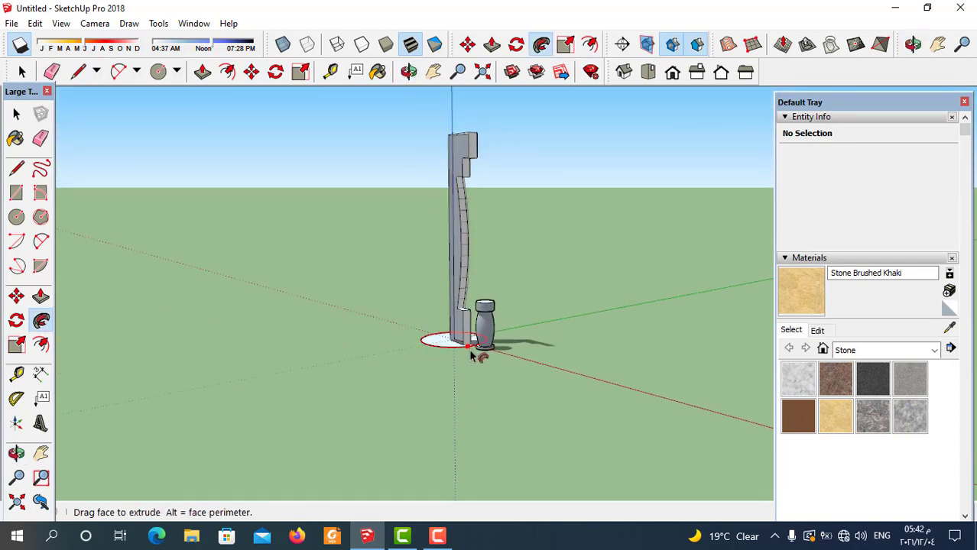
{"action": "left_click", "coordinate": [469, 313]}
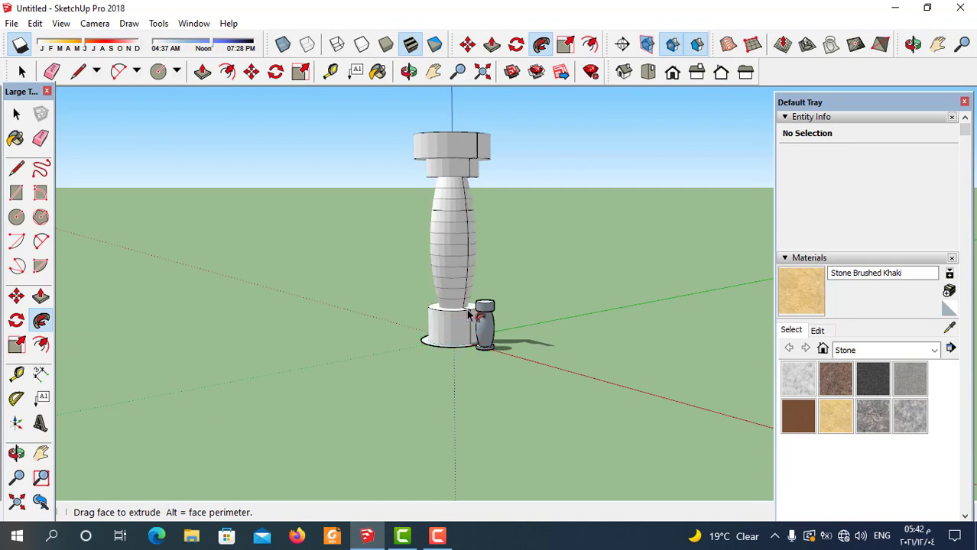
Step: Examine the tall column and its base circle beside the small column from several angles and distances
{"action": "scroll", "coordinate": [435, 366], "scroll_direction": "down", "scroll_amount": 2}
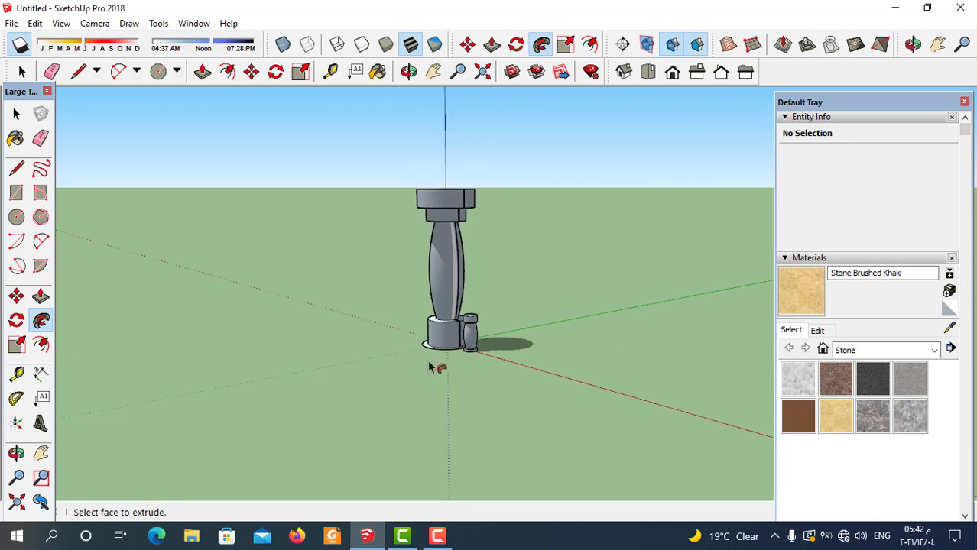
{"action": "mouse_move", "coordinate": [436, 365]}
{"action": "middle_mouse_down"}
{"action": "mouse_move", "coordinate": [681, 370]}
{"action": "mouse_move", "coordinate": [498, 303]}
{"action": "mouse_move", "coordinate": [506, 355]}
{"action": "mouse_move", "coordinate": [638, 310]}
{"action": "mouse_move", "coordinate": [334, 362]}
{"action": "mouse_move", "coordinate": [500, 315]}
{"action": "mouse_move", "coordinate": [489, 349]}
{"action": "mouse_move", "coordinate": [499, 436]}
{"action": "mouse_move", "coordinate": [371, 246]}
{"action": "mouse_move", "coordinate": [571, 323]}
{"action": "middle_mouse_up"}
{"action": "key", "text": "p"}
{"action": "scroll", "coordinate": [425, 207], "scroll_direction": "down", "scroll_amount": 3}
{"action": "middle_click_drag", "start_coordinate": [425, 207], "coordinate": [444, 228]}
{"action": "scroll", "coordinate": [473, 227], "scroll_direction": "up", "scroll_amount": 3}
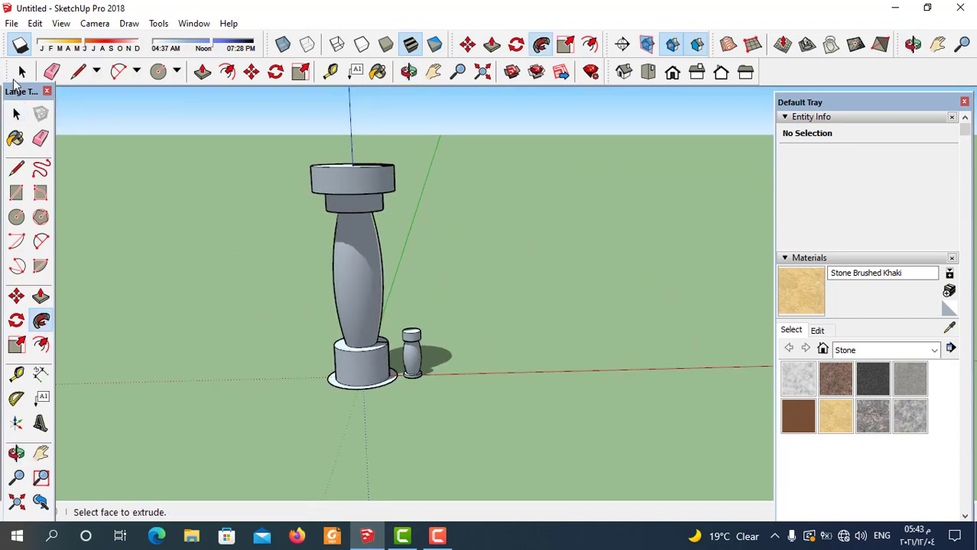
{"action": "left_click", "coordinate": [22, 72]}
{"action": "scroll", "coordinate": [492, 281], "scroll_direction": "down", "scroll_amount": 1}
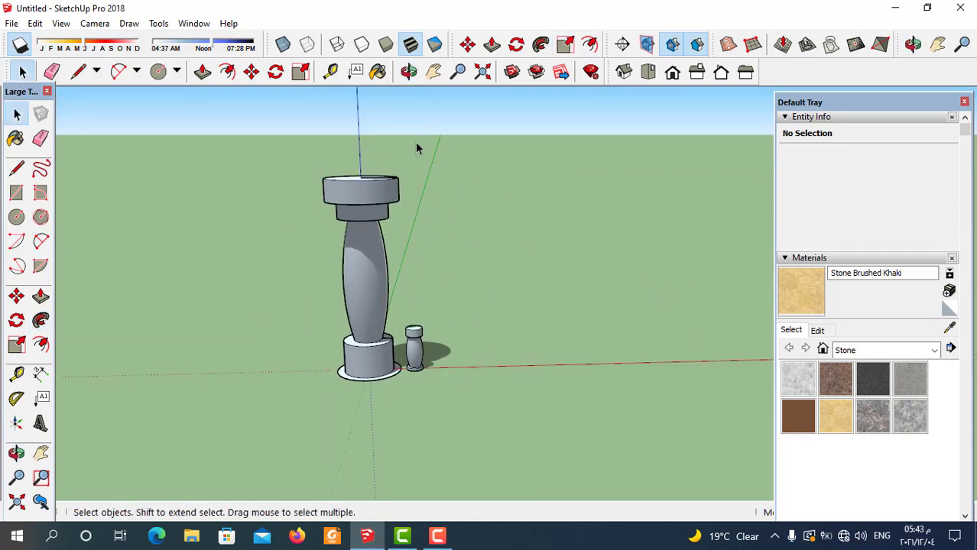
Step: Erase the leftover sweep circle around the foot of the tall column
{"action": "scroll", "coordinate": [390, 302], "scroll_direction": "down", "scroll_amount": 1}
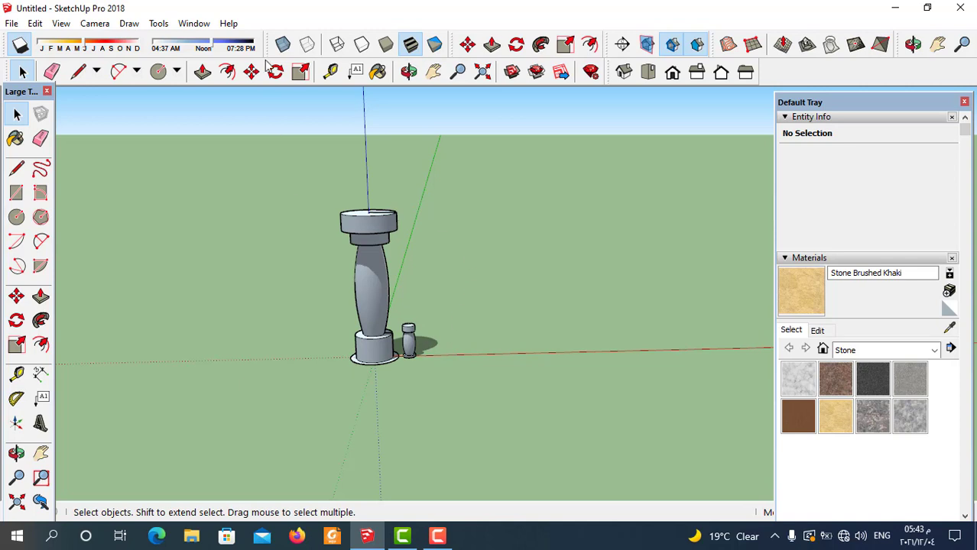
{"action": "left_click", "coordinate": [52, 71]}
{"action": "scroll", "coordinate": [409, 389], "scroll_direction": "up", "scroll_amount": 2}
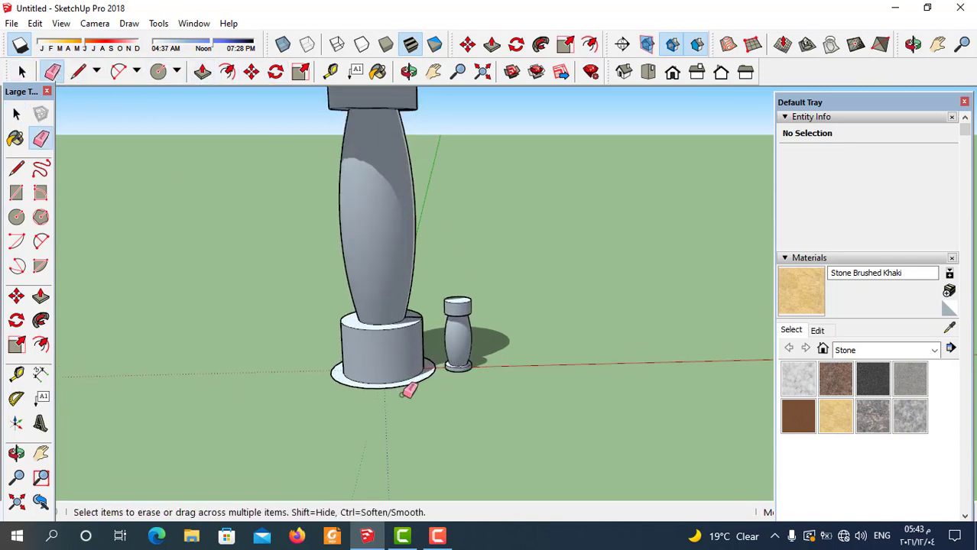
{"action": "scroll", "coordinate": [416, 378], "scroll_direction": "down", "scroll_amount": 4}
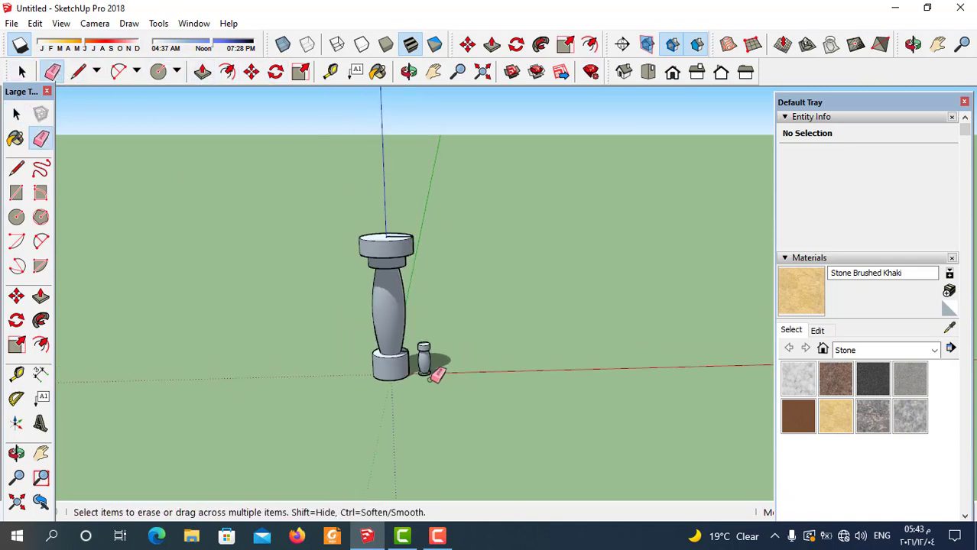
Step: Draw a vertical helper line up from the red axis and a long horizontal line from its upper end parallel to that axis, then erase the helper
{"action": "mouse_move", "coordinate": [434, 375]}
{"action": "middle_mouse_down"}
{"action": "mouse_move", "coordinate": [449, 395]}
{"action": "mouse_move", "coordinate": [554, 318]}
{"action": "mouse_move", "coordinate": [529, 312]}
{"action": "mouse_move", "coordinate": [552, 327]}
{"action": "mouse_move", "coordinate": [350, 255]}
{"action": "middle_mouse_up"}
{"action": "middle_click_drag", "start_coordinate": [555, 253], "coordinate": [509, 253]}
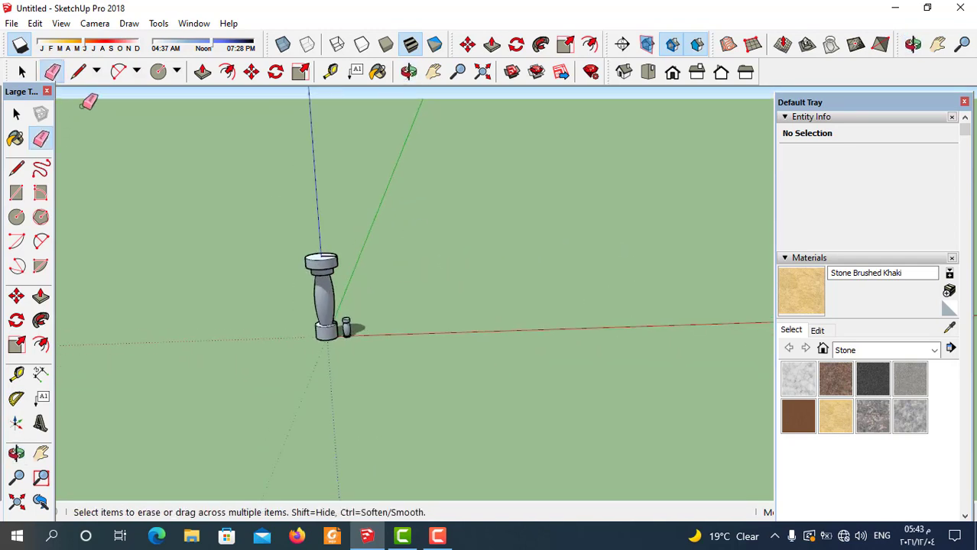
{"action": "left_click", "coordinate": [77, 71]}
{"action": "middle_click_drag", "start_coordinate": [470, 225], "coordinate": [434, 275]}
{"action": "middle_click_drag", "start_coordinate": [452, 321], "coordinate": [480, 317]}
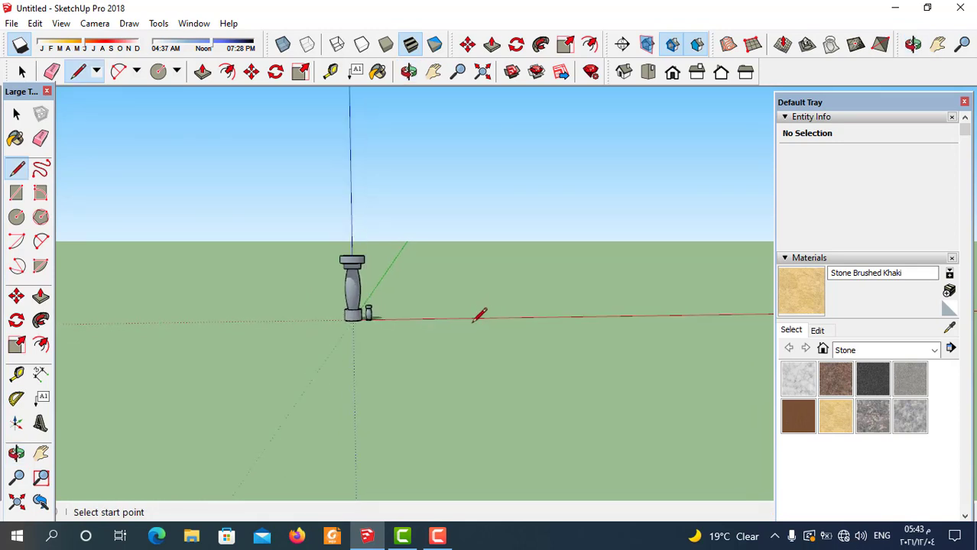
{"action": "left_click", "coordinate": [472, 316]}
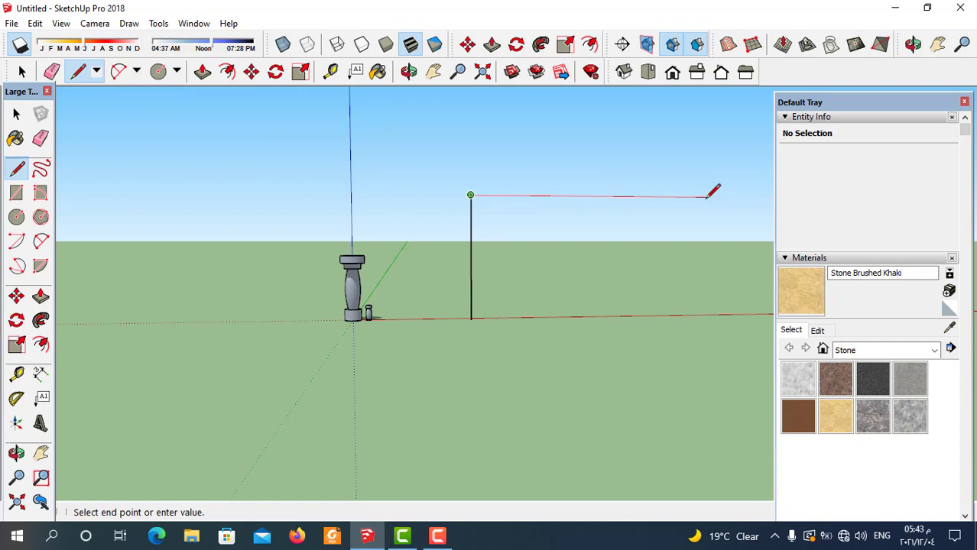
{"action": "left_click", "coordinate": [706, 197]}
{"action": "left_click", "coordinate": [52, 71]}
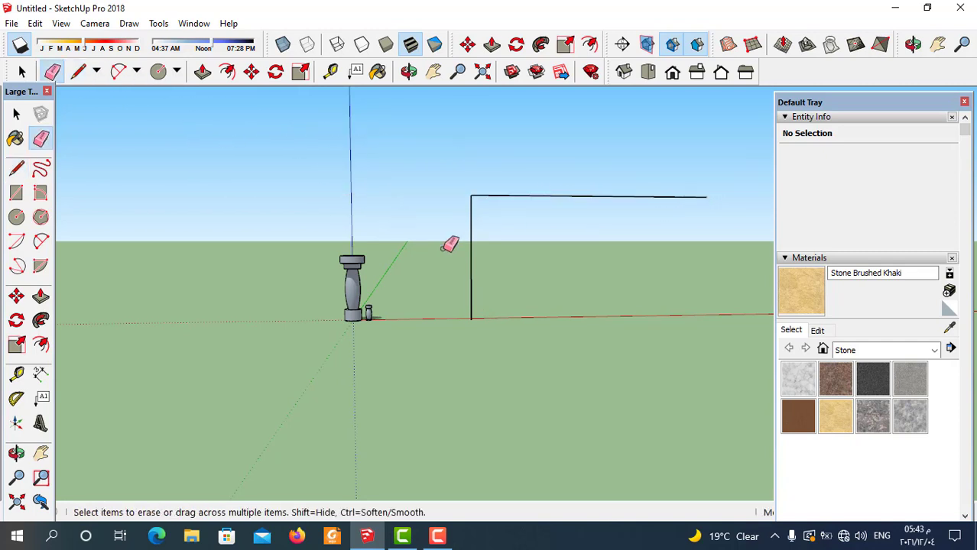
{"action": "left_click", "coordinate": [471, 260]}
Step: Draw a closed upright rectangle perpendicular to the raised horizontal line, hanging from the line's far end
{"action": "mouse_move", "coordinate": [470, 264]}
{"action": "middle_mouse_down"}
{"action": "mouse_move", "coordinate": [415, 297]}
{"action": "mouse_move", "coordinate": [617, 327]}
{"action": "mouse_move", "coordinate": [573, 245]}
{"action": "middle_mouse_up"}
{"action": "scroll", "coordinate": [584, 192], "scroll_direction": "up", "scroll_amount": 4}
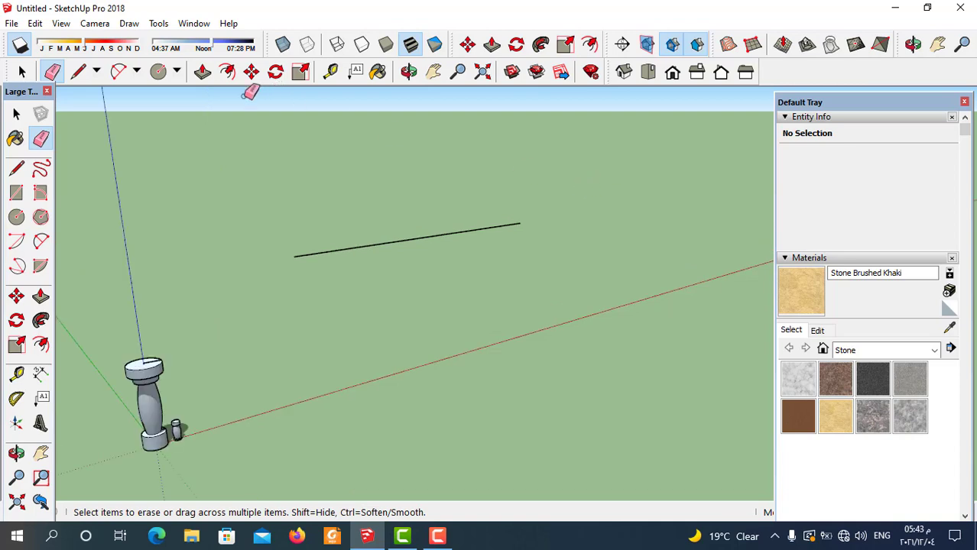
{"action": "left_click", "coordinate": [78, 71]}
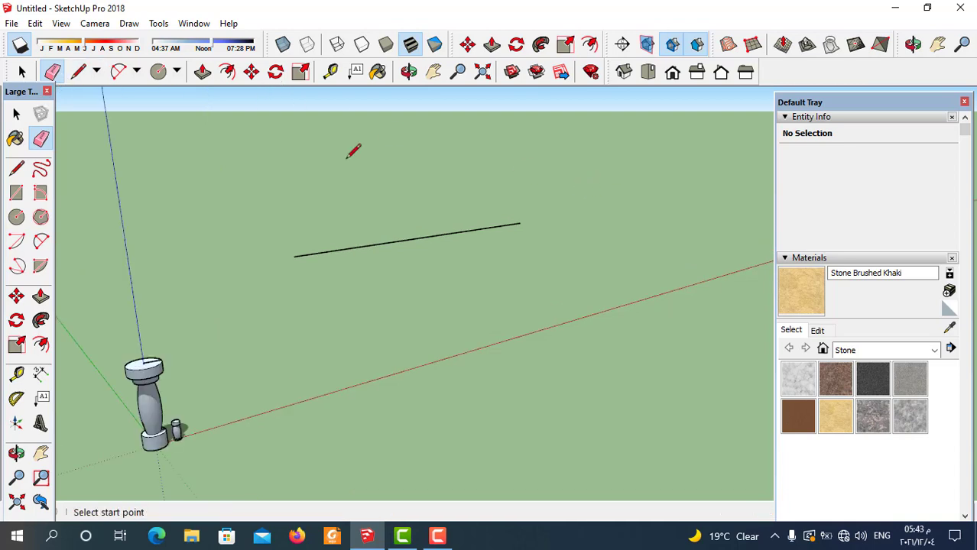
{"action": "left_click", "coordinate": [520, 223]}
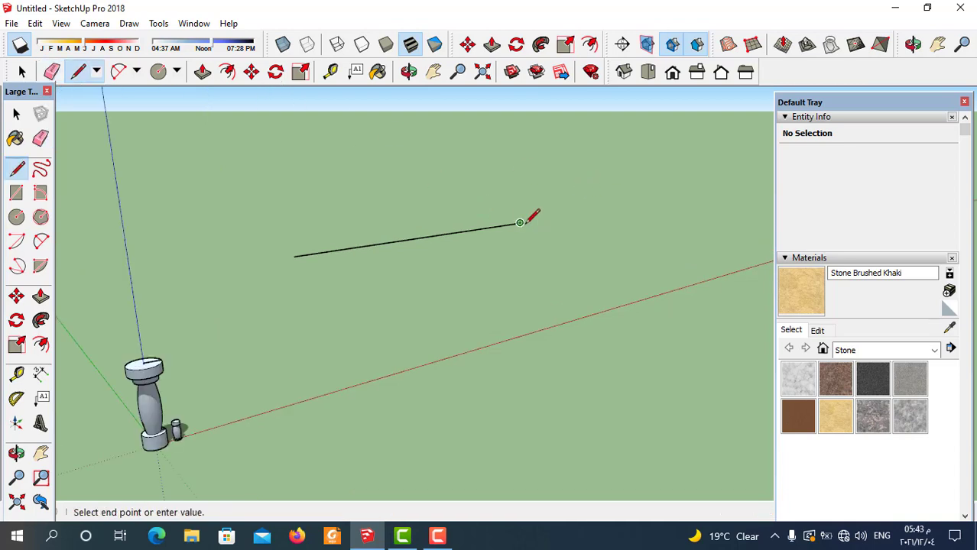
{"action": "left_click", "coordinate": [519, 273]}
{"action": "left_click", "coordinate": [556, 227]}
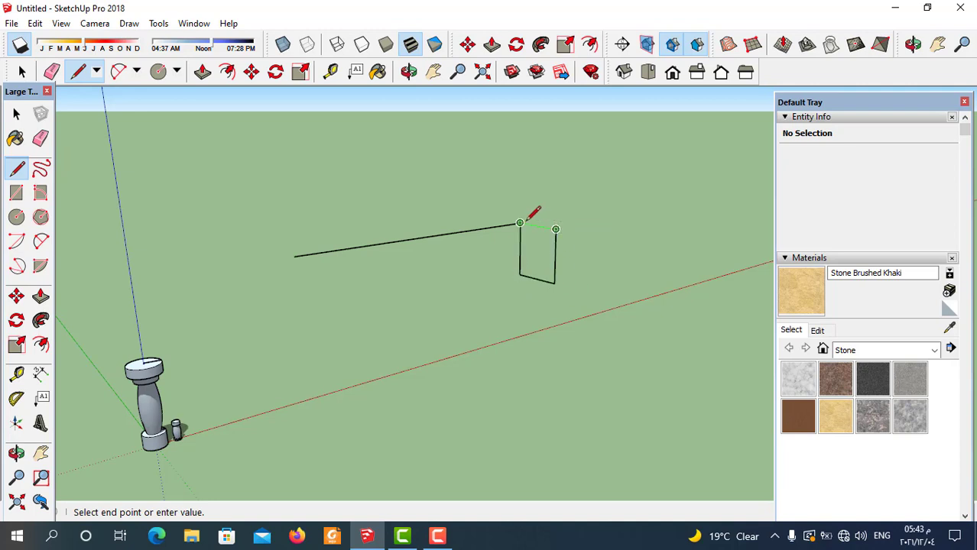
{"action": "left_click", "coordinate": [520, 224]}
Step: Draw a stepped line of three steps across the rectangular face, from its outer vertical edge down to its lower edge
{"action": "scroll", "coordinate": [510, 271], "scroll_direction": "up", "scroll_amount": 3}
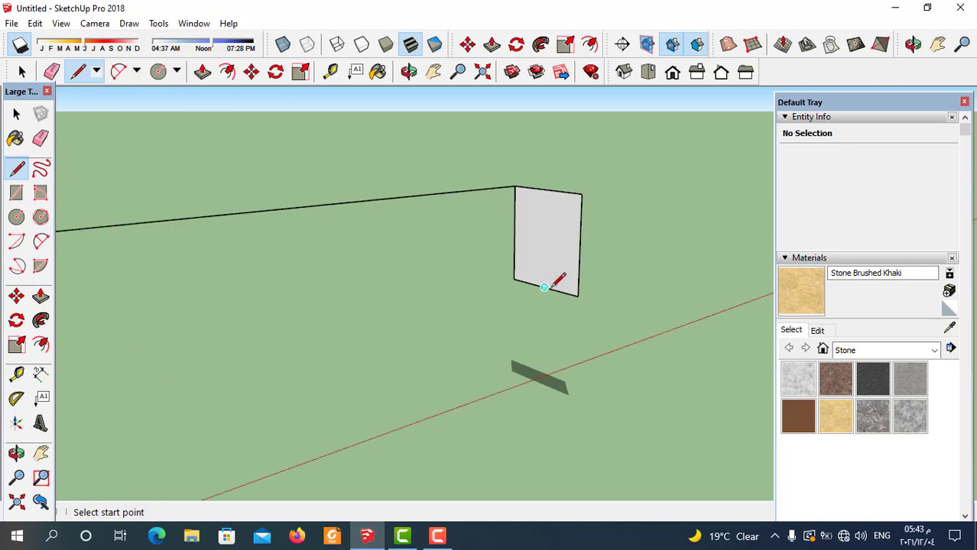
{"action": "mouse_move", "coordinate": [556, 277]}
{"action": "middle_mouse_down"}
{"action": "mouse_move", "coordinate": [636, 282]}
{"action": "mouse_move", "coordinate": [585, 214]}
{"action": "mouse_move", "coordinate": [531, 276]}
{"action": "mouse_move", "coordinate": [567, 269]}
{"action": "mouse_move", "coordinate": [514, 186]}
{"action": "middle_mouse_up"}
{"action": "scroll", "coordinate": [513, 185], "scroll_direction": "up", "scroll_amount": 2}
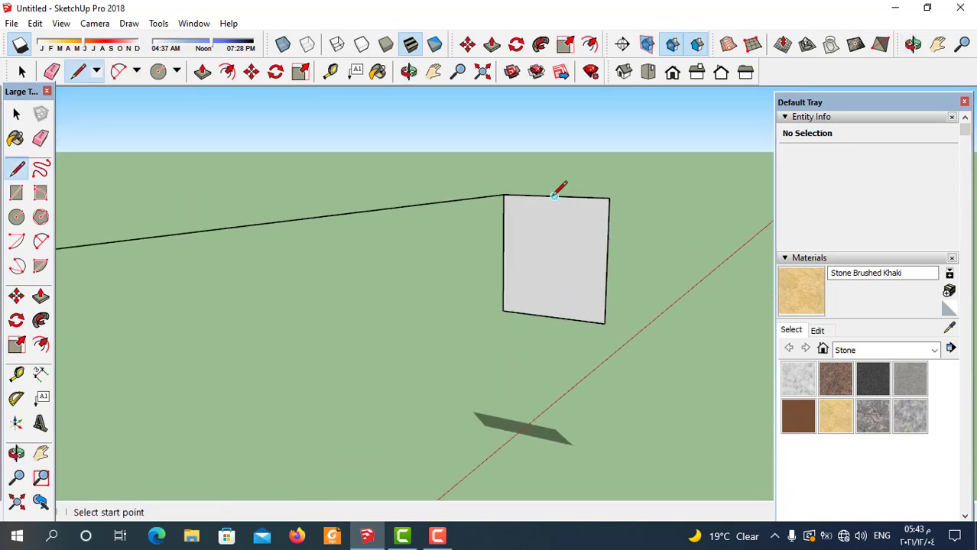
{"action": "left_click", "coordinate": [608, 219]}
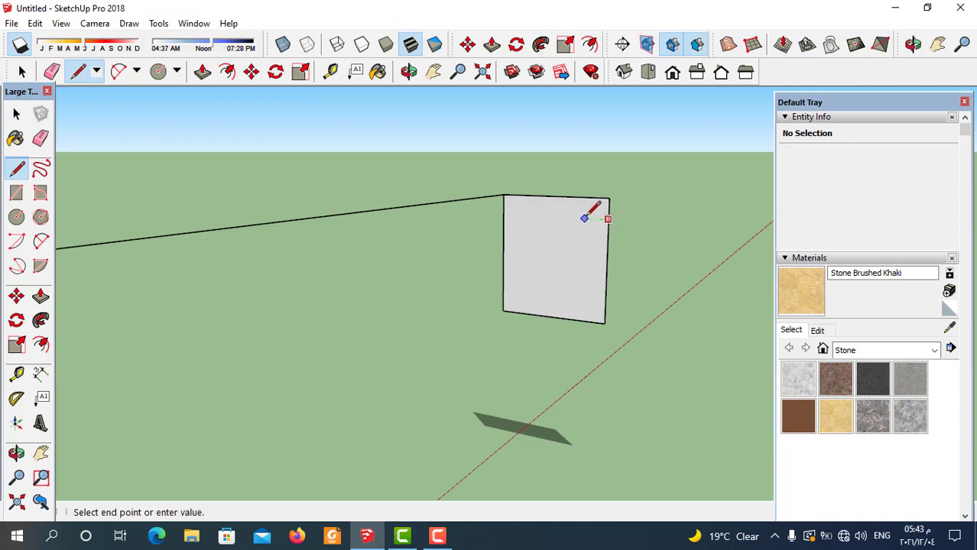
{"action": "left_click", "coordinate": [587, 218]}
{"action": "left_click", "coordinate": [564, 235]}
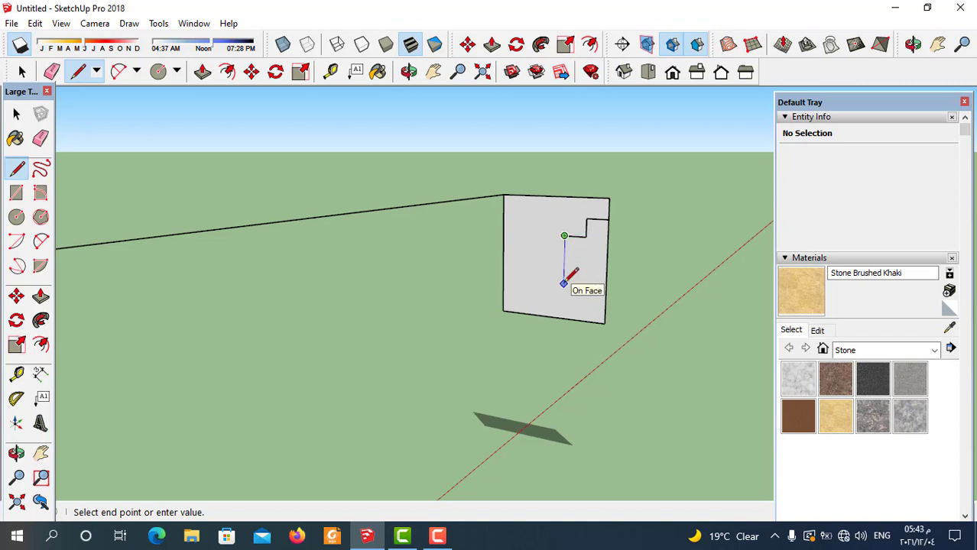
{"action": "left_click", "coordinate": [541, 316]}
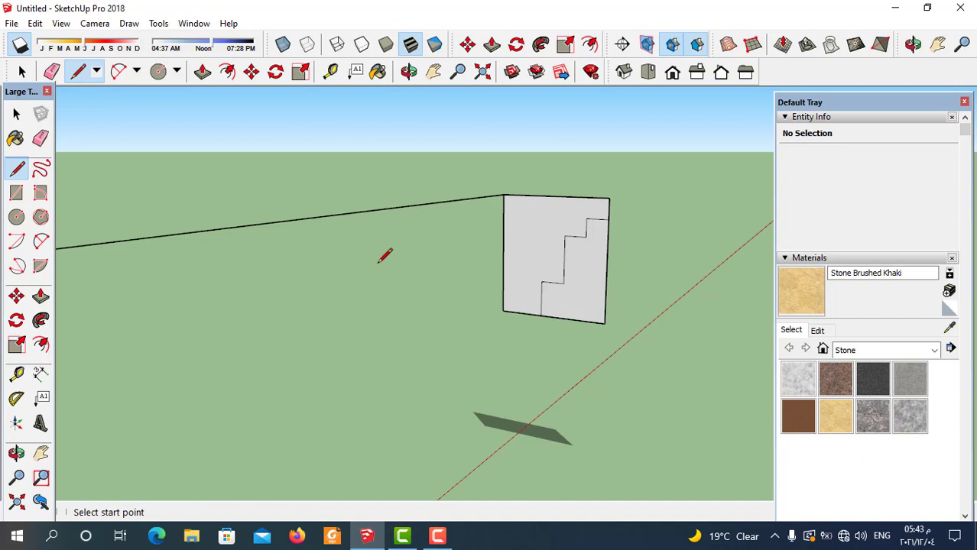
Step: Round the upper step's corner with a small arc and draw a larger outward-bulging arc between the ends of the middle step
{"action": "left_click", "coordinate": [40, 242]}
{"action": "scroll", "coordinate": [586, 233], "scroll_direction": "up", "scroll_amount": 3}
{"action": "left_click", "coordinate": [582, 237]}
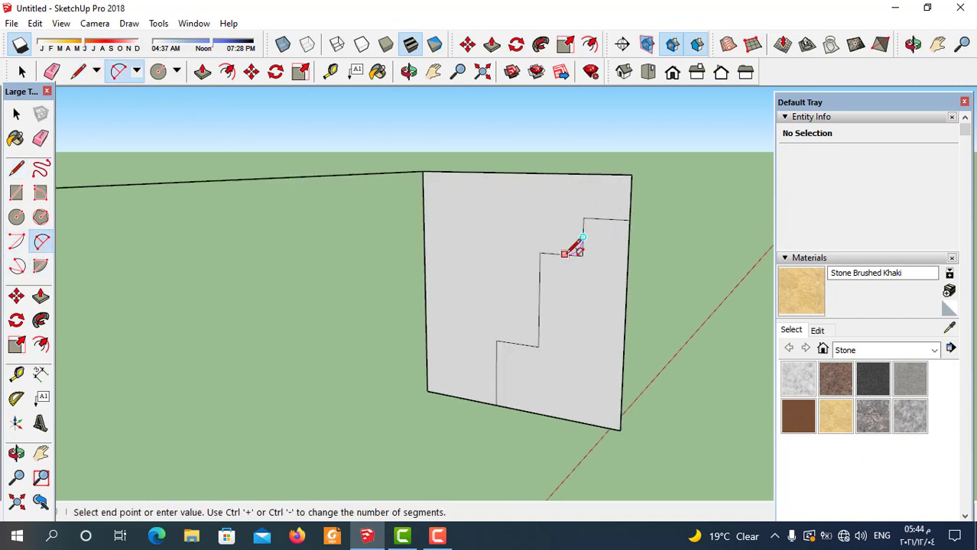
{"action": "left_click", "coordinate": [564, 254]}
{"action": "left_click", "coordinate": [573, 245]}
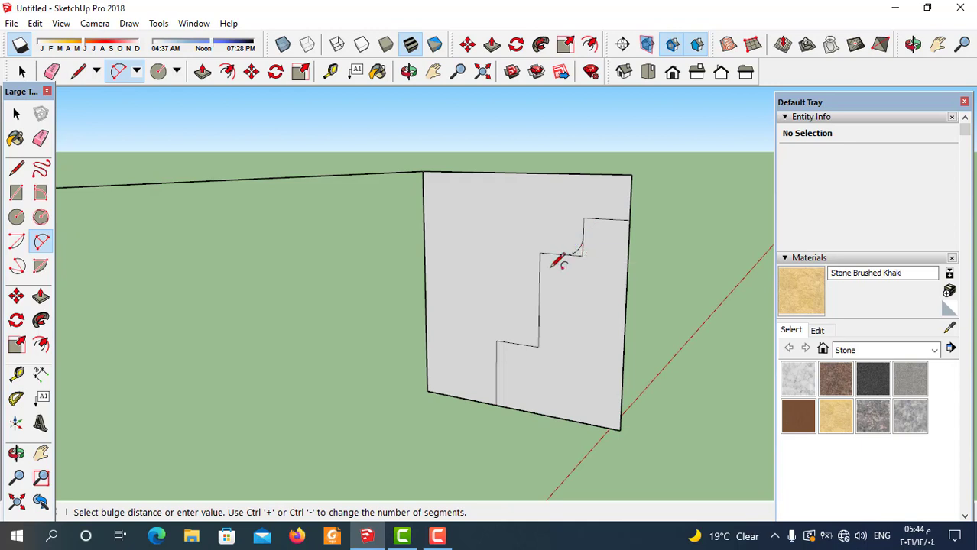
{"action": "left_click", "coordinate": [541, 253]}
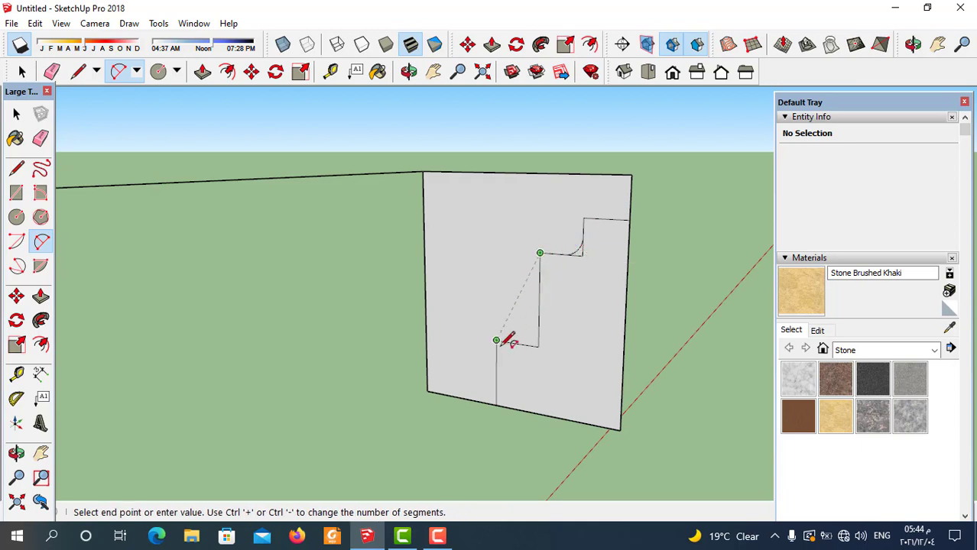
{"action": "left_click", "coordinate": [496, 340]}
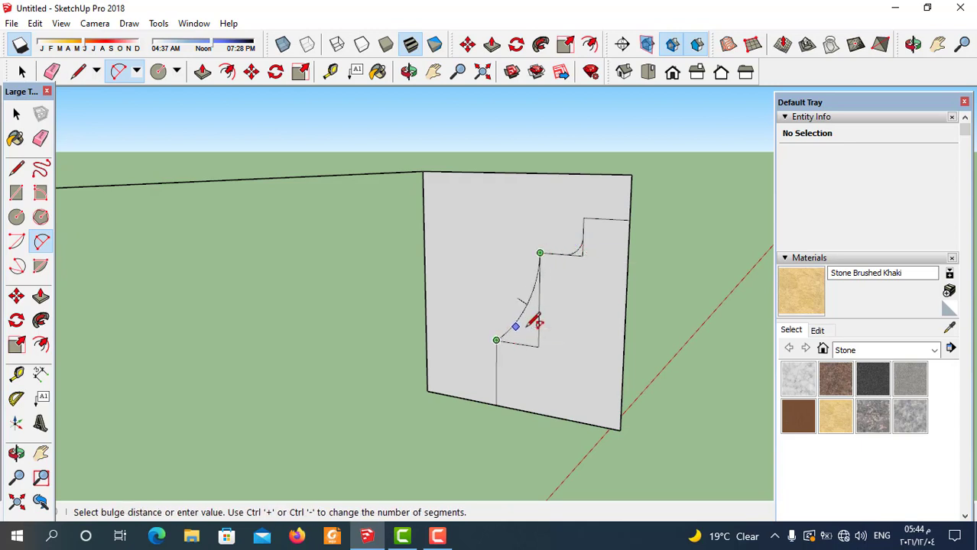
{"action": "left_click", "coordinate": [528, 327]}
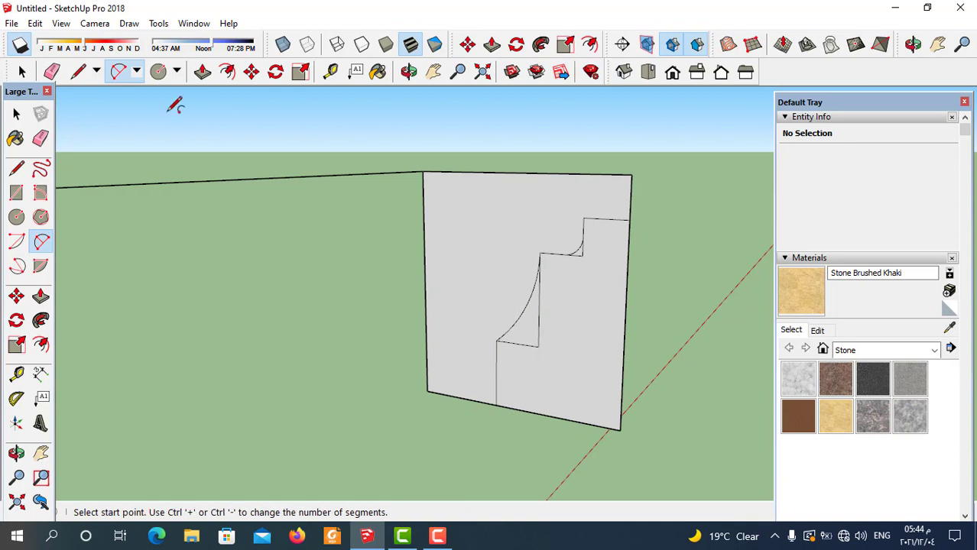
Step: Erase the straight step edges behind the arcs and the outer rectangle edges, leaving only the moulding profile face
{"action": "left_click", "coordinate": [52, 71]}
{"action": "mouse_move", "coordinate": [524, 341]}
{"action": "left_mouse_down"}
{"action": "mouse_move", "coordinate": [549, 320]}
{"action": "mouse_move", "coordinate": [634, 306]}
{"action": "left_mouse_up"}
{"action": "left_click", "coordinate": [624, 308]}
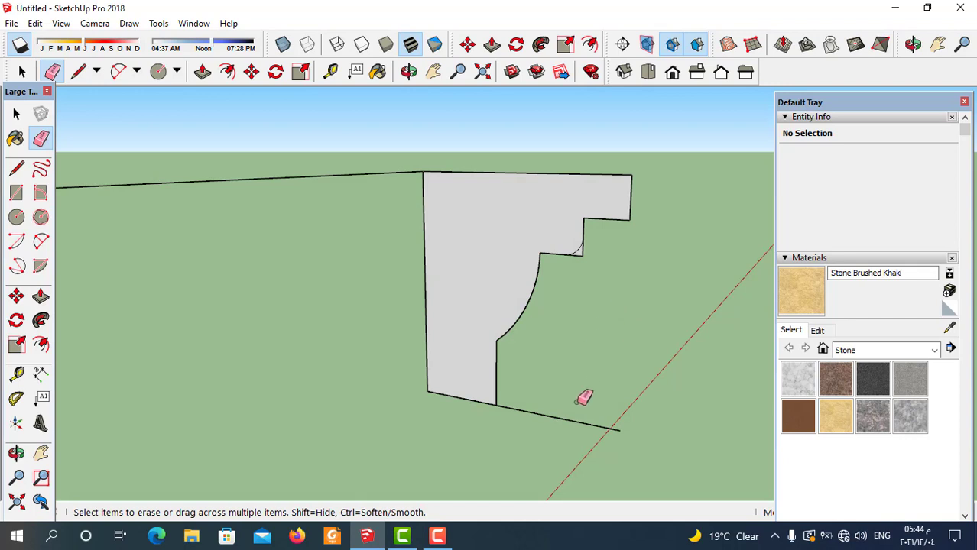
{"action": "scroll", "coordinate": [573, 245], "scroll_direction": "up", "scroll_amount": 2}
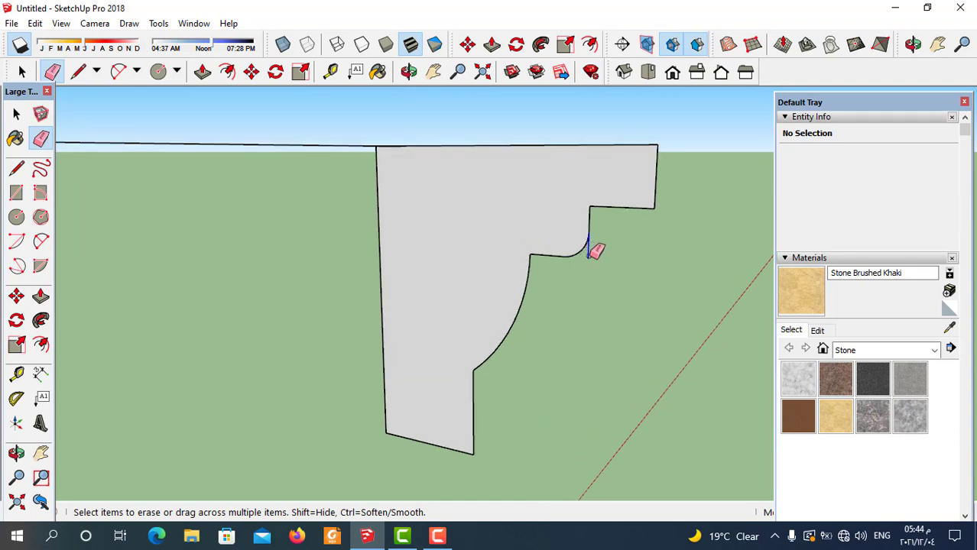
{"action": "scroll", "coordinate": [600, 231], "scroll_direction": "down", "scroll_amount": 5}
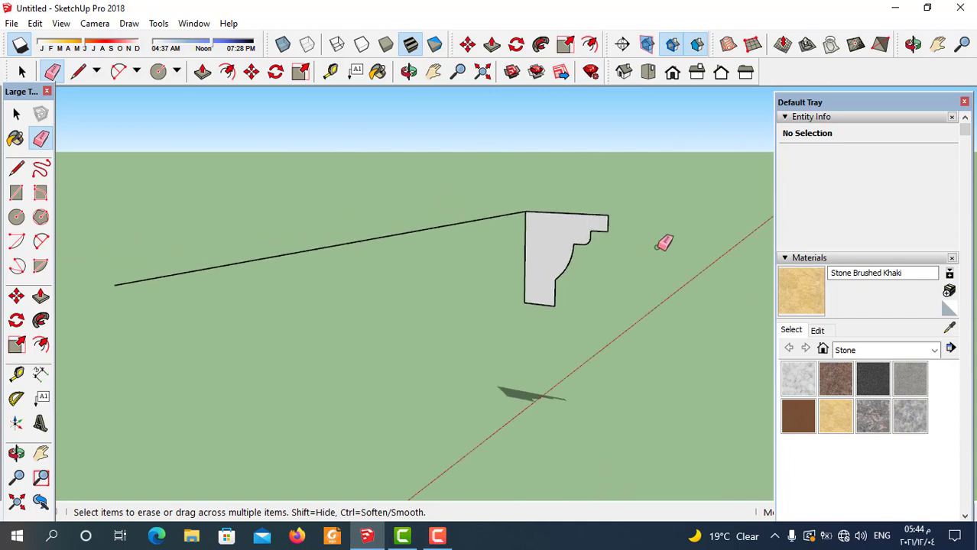
Step: Sweep the moulding profile along the raised horizontal line with Follow Me to form a straight cornice
{"action": "middle_click_drag", "start_coordinate": [663, 243], "coordinate": [499, 253]}
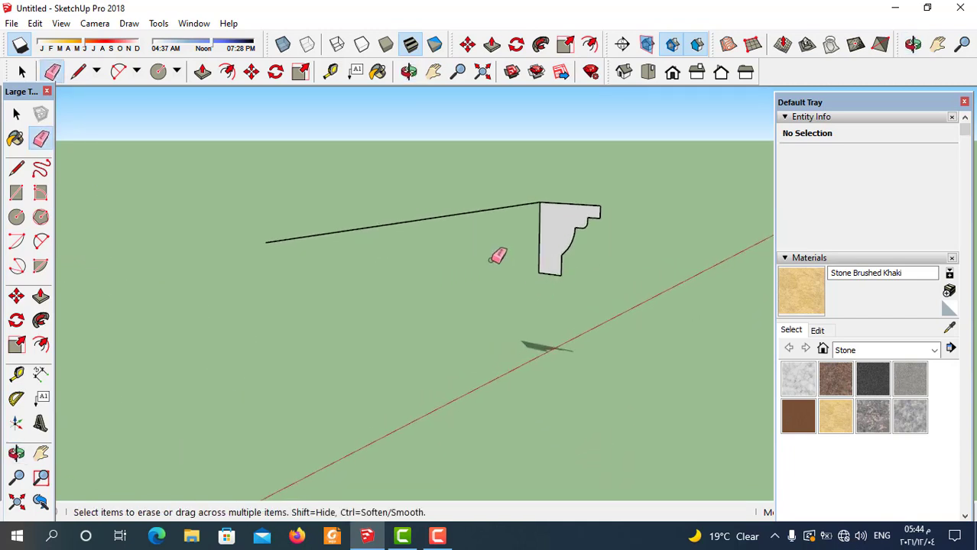
{"action": "left_click", "coordinate": [25, 71]}
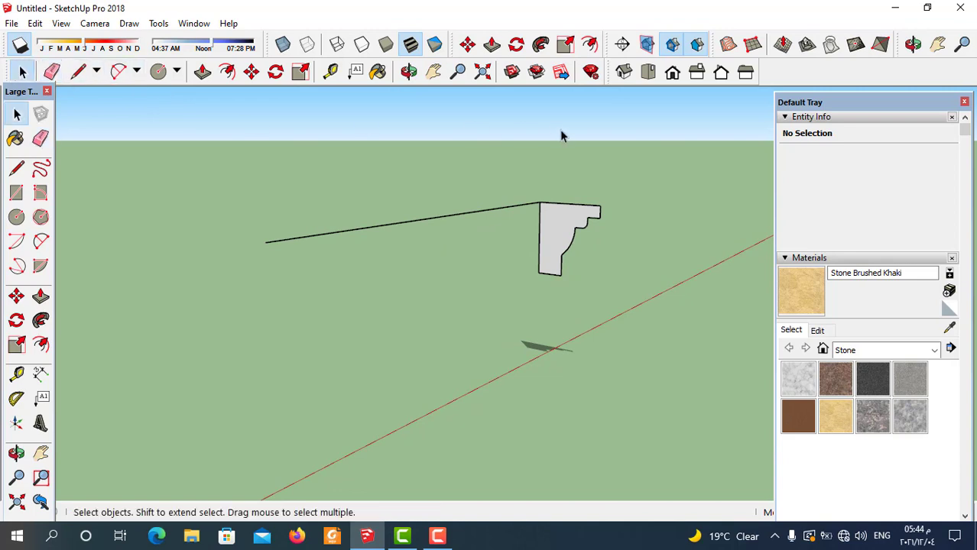
{"action": "left_click", "coordinate": [540, 44]}
{"action": "left_click_drag", "start_coordinate": [561, 222], "coordinate": [524, 239]}
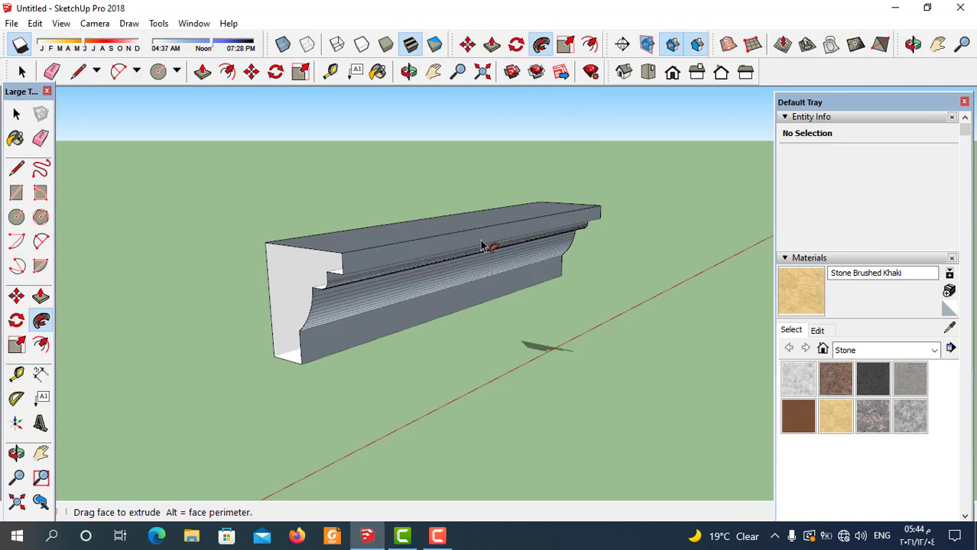
Step: Select all faces and edges of the cornice and make them a group
{"action": "middle_click_drag", "start_coordinate": [244, 282], "coordinate": [539, 311]}
{"action": "scroll", "coordinate": [539, 311], "scroll_direction": "up", "scroll_amount": 2}
{"action": "scroll", "coordinate": [535, 281], "scroll_direction": "down", "scroll_amount": 5}
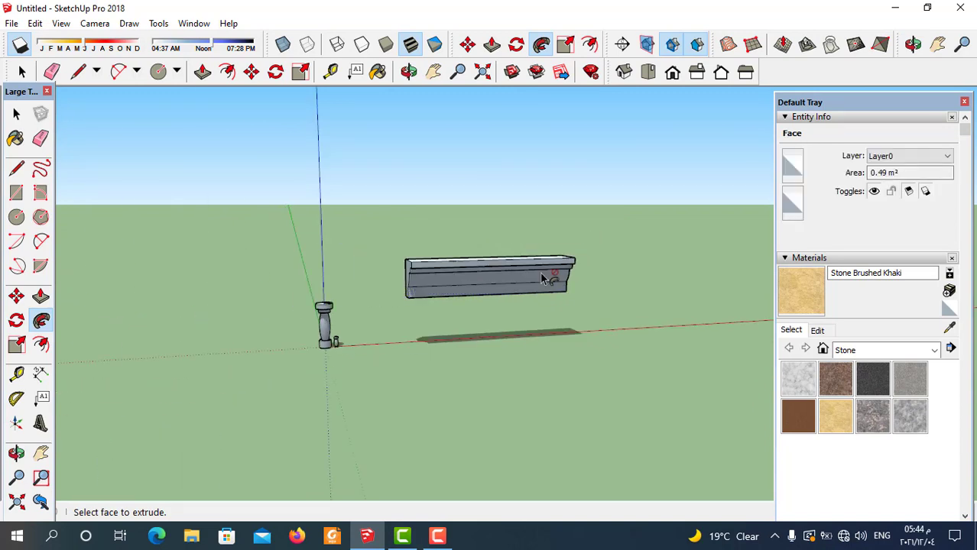
{"action": "scroll", "coordinate": [479, 291], "scroll_direction": "up", "scroll_amount": 2}
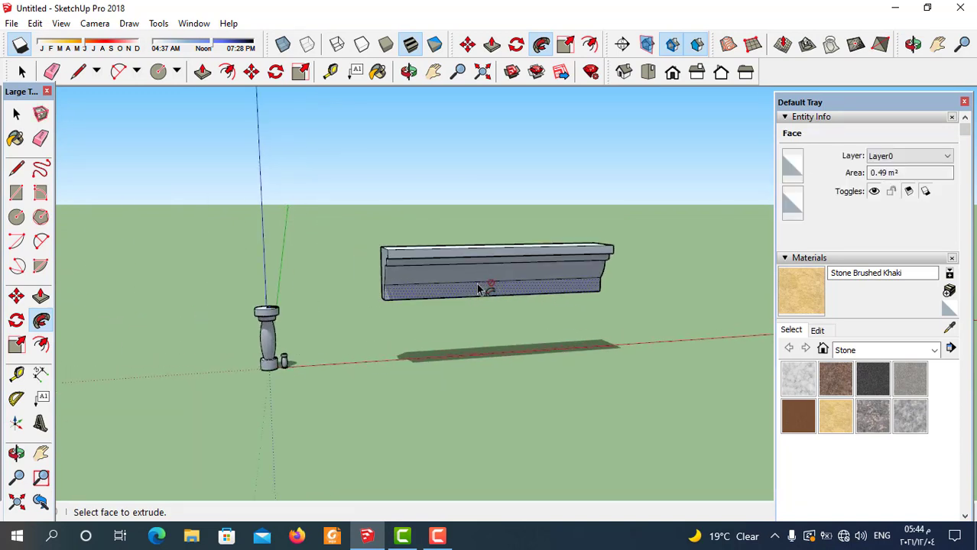
{"action": "middle_click_drag", "start_coordinate": [558, 325], "coordinate": [470, 292]}
{"action": "scroll", "coordinate": [510, 281], "scroll_direction": "down", "scroll_amount": 3}
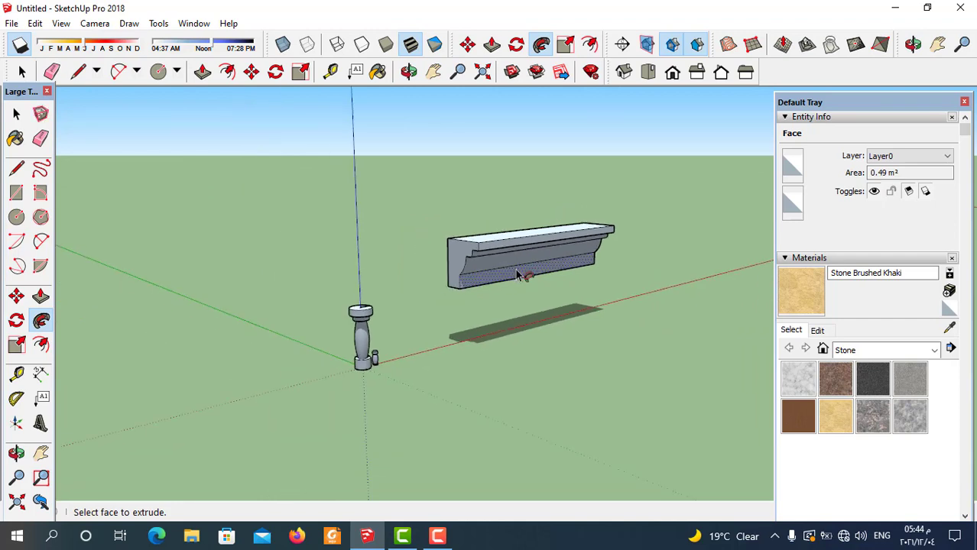
{"action": "left_click", "coordinate": [22, 71]}
{"action": "middle_click_drag", "start_coordinate": [394, 308], "coordinate": [419, 200]}
{"action": "left_click_drag", "start_coordinate": [419, 197], "coordinate": [618, 329]}
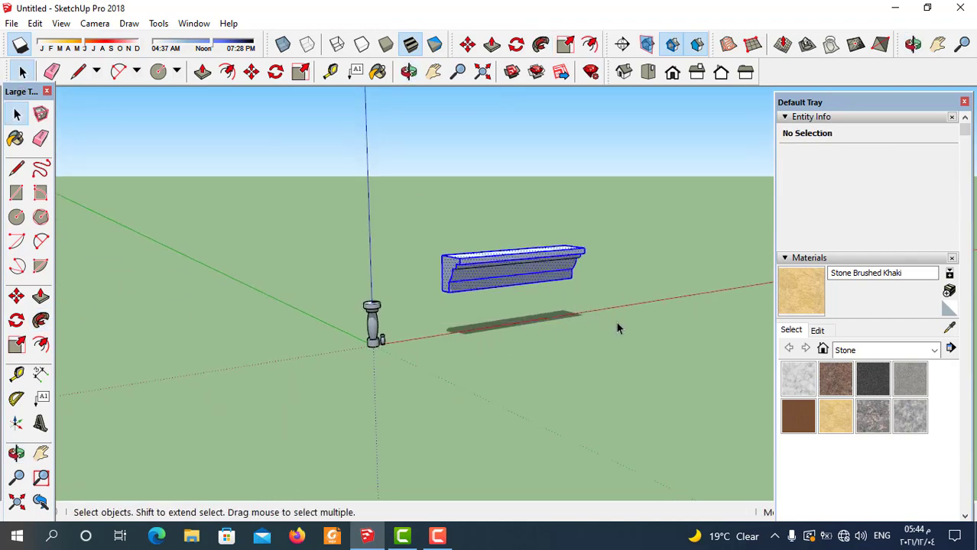
{"action": "right_click", "coordinate": [538, 273]}
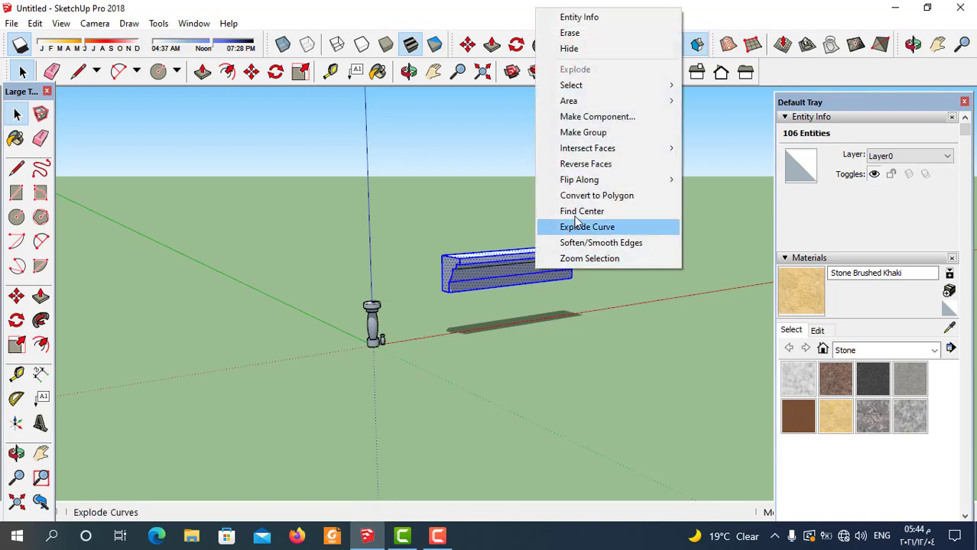
{"action": "left_click", "coordinate": [601, 135]}
{"action": "left_click", "coordinate": [571, 338]}
Step: Select the cornice group and scale it vertically to about half its height, keeping its top in place
{"action": "middle_click_drag", "start_coordinate": [571, 338], "coordinate": [536, 311]}
{"action": "scroll", "coordinate": [518, 280], "scroll_direction": "up", "scroll_amount": 5}
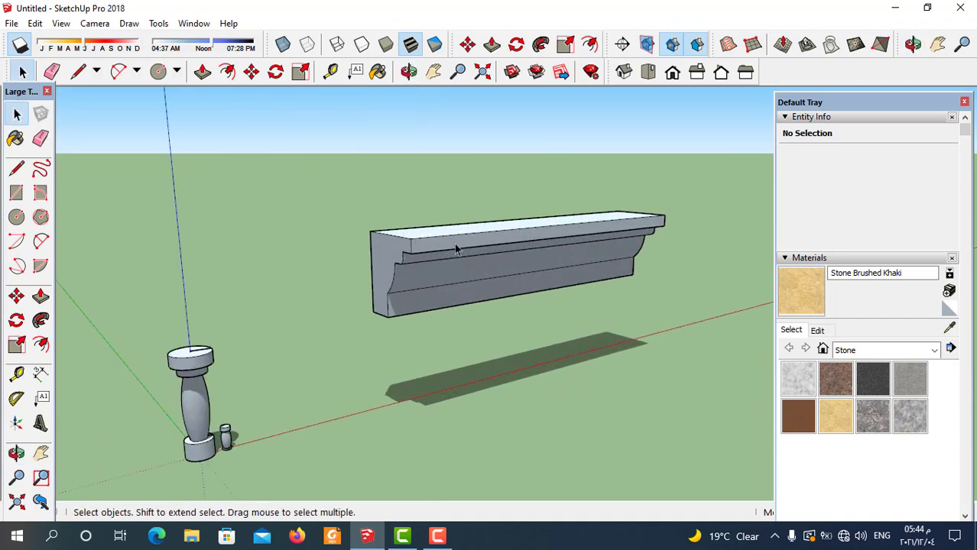
{"action": "left_click_drag", "start_coordinate": [332, 171], "coordinate": [682, 382]}
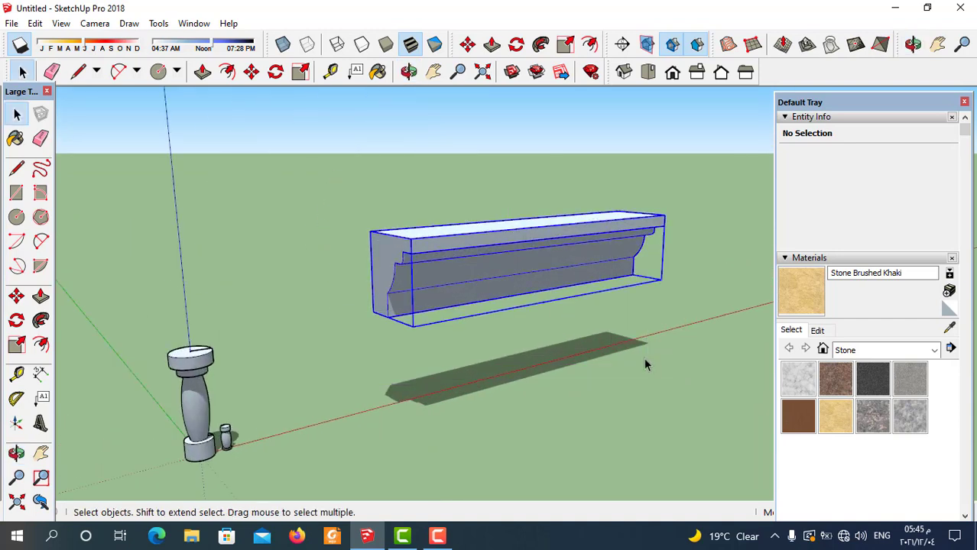
{"action": "left_click", "coordinate": [300, 72]}
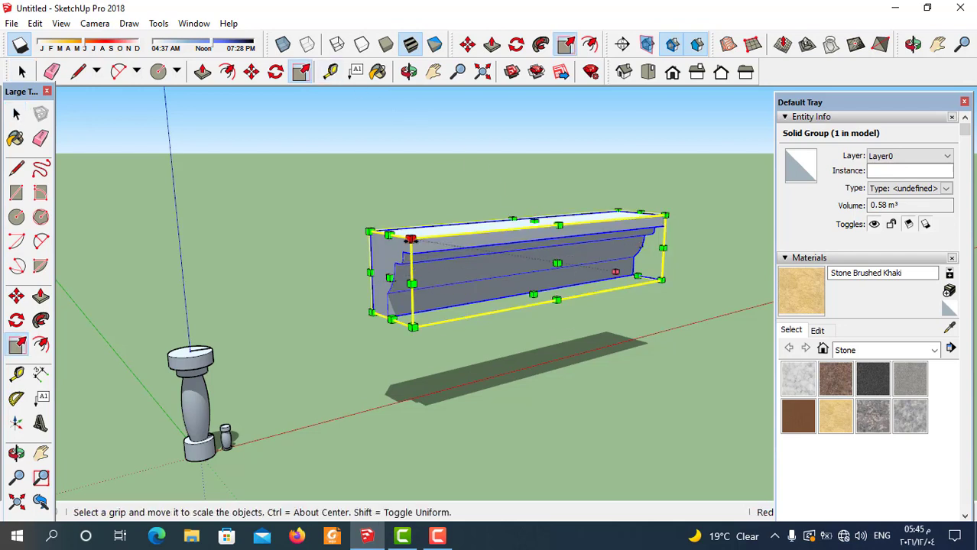
{"action": "left_click", "coordinate": [407, 240]}
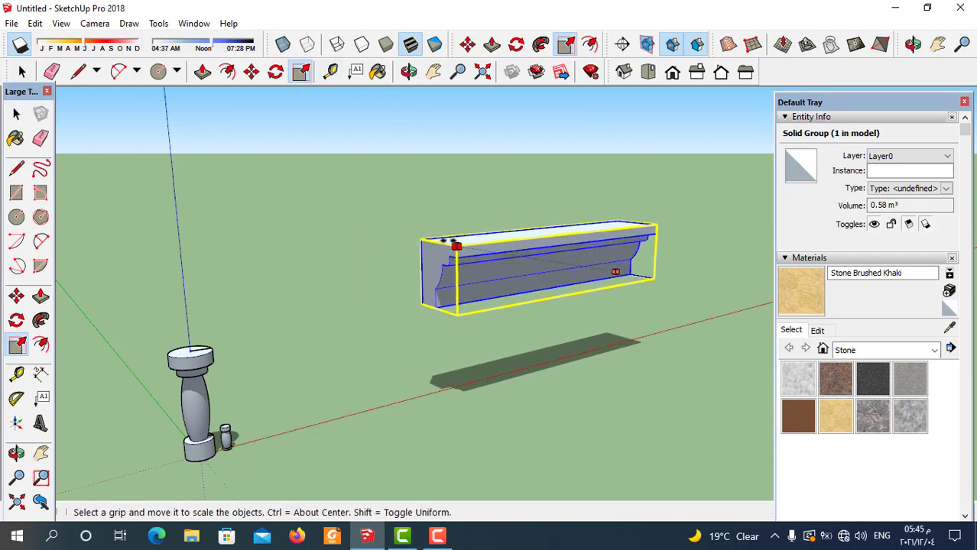
{"action": "key", "text": "Escape"}
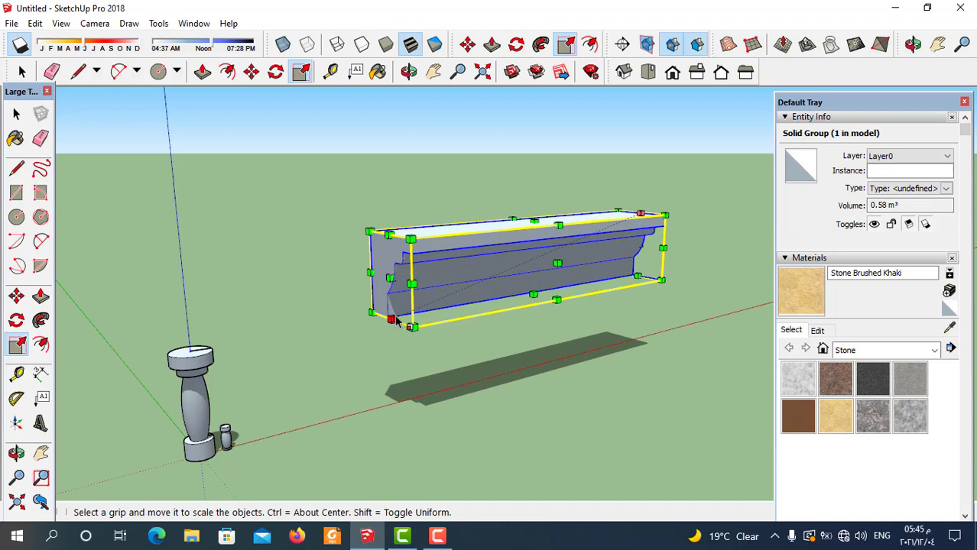
{"action": "left_click", "coordinate": [392, 320]}
{"action": "left_click", "coordinate": [397, 281]}
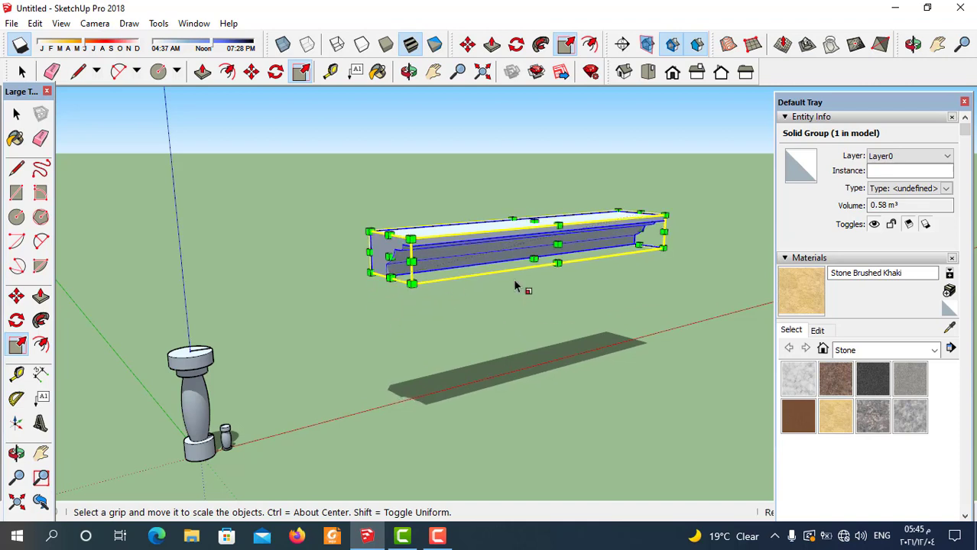
Step: Scale the cornice group's depth to about half from its front face, then deselect the group
{"action": "middle_click_drag", "start_coordinate": [519, 283], "coordinate": [548, 249]}
{"action": "left_click", "coordinate": [557, 245]}
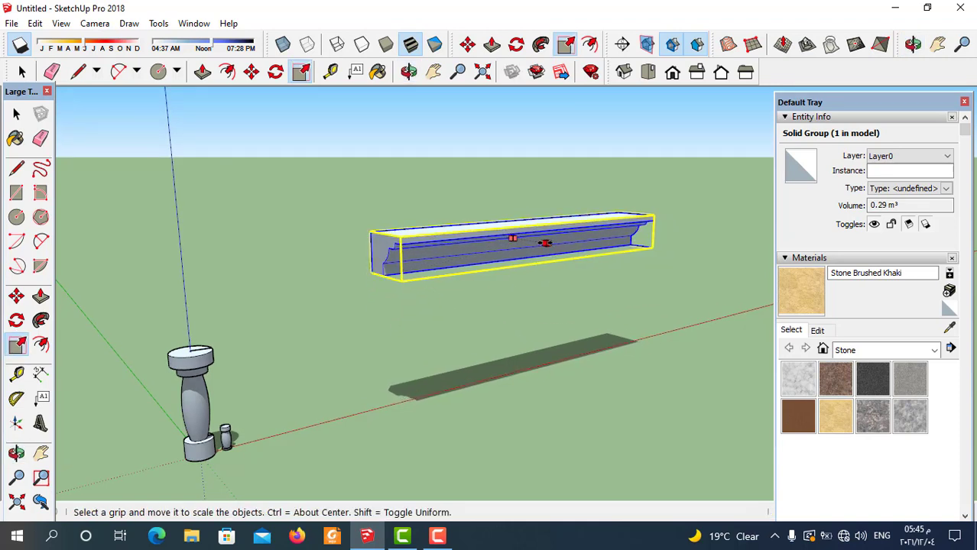
{"action": "left_click", "coordinate": [535, 243]}
{"action": "scroll", "coordinate": [414, 279], "scroll_direction": "up", "scroll_amount": 5}
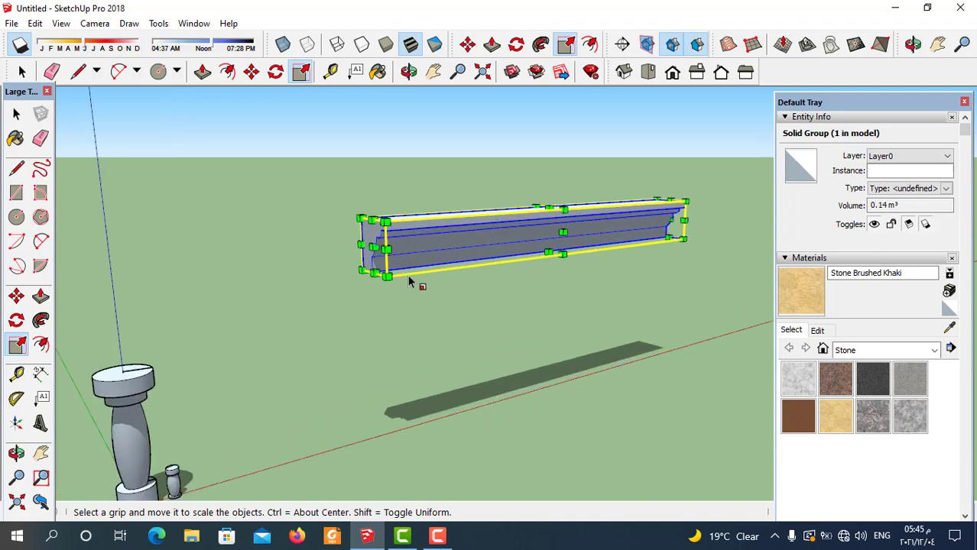
{"action": "mouse_move", "coordinate": [406, 292]}
{"action": "middle_mouse_down"}
{"action": "mouse_move", "coordinate": [519, 289]}
{"action": "mouse_move", "coordinate": [397, 286]}
{"action": "middle_mouse_up"}
{"action": "scroll", "coordinate": [484, 273], "scroll_direction": "down", "scroll_amount": 4}
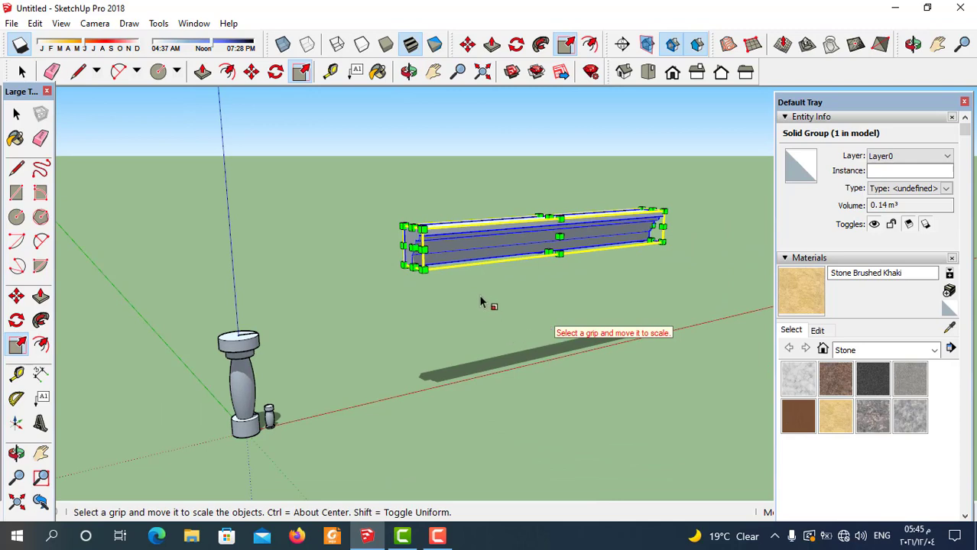
{"action": "scroll", "coordinate": [480, 303], "scroll_direction": "down", "scroll_amount": 3}
{"action": "left_click", "coordinate": [22, 71]}
{"action": "left_click", "coordinate": [604, 334]}
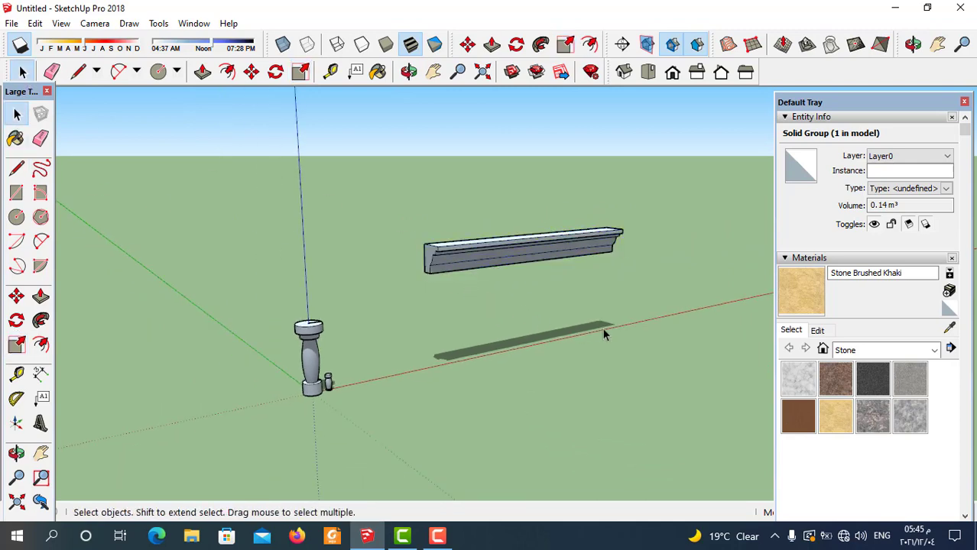
Step: Examine the slimmed cornice and the turned columns from several angles and distances
{"action": "middle_click_drag", "start_coordinate": [604, 334], "coordinate": [564, 271]}
{"action": "scroll", "coordinate": [271, 386], "scroll_direction": "up", "scroll_amount": 4}
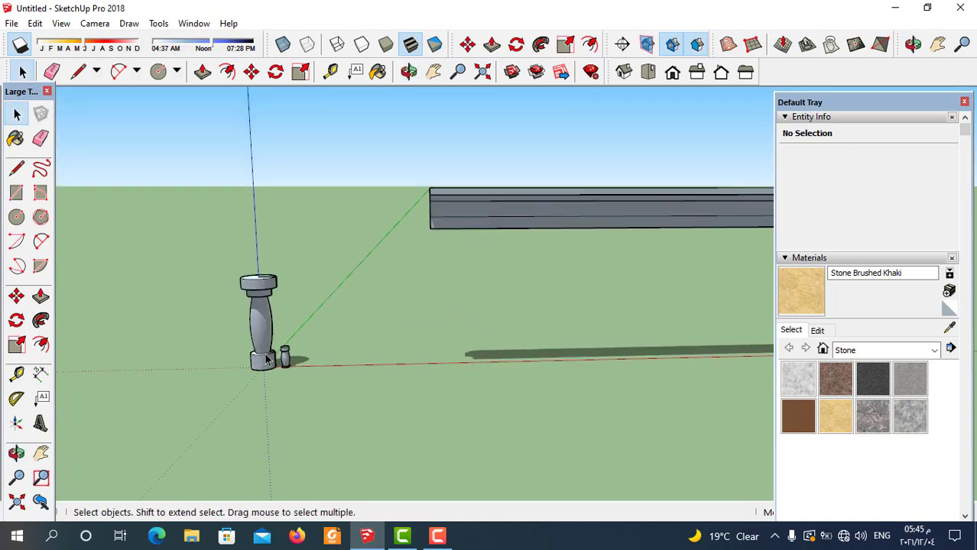
{"action": "scroll", "coordinate": [400, 392], "scroll_direction": "down", "scroll_amount": 3}
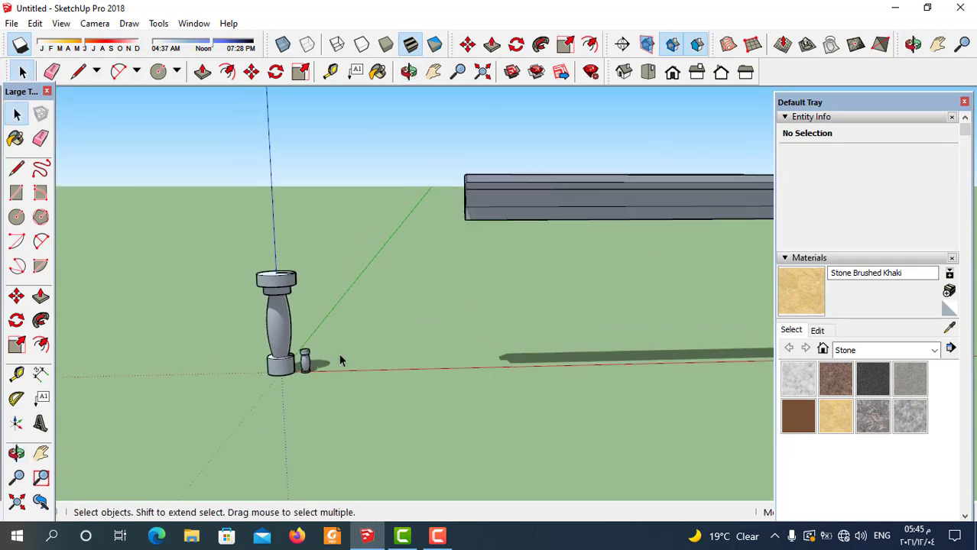
{"action": "middle_click_drag", "start_coordinate": [339, 353], "coordinate": [715, 201]}
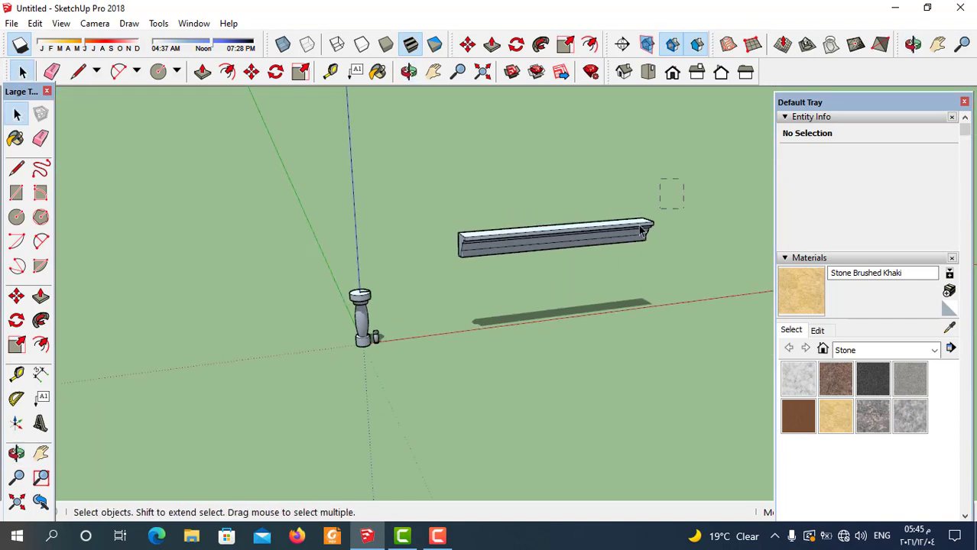
{"action": "left_click_drag", "start_coordinate": [384, 334], "coordinate": [386, 333]}
{"action": "left_click", "coordinate": [451, 261]}
{"action": "middle_click_drag", "start_coordinate": [451, 262], "coordinate": [508, 265]}
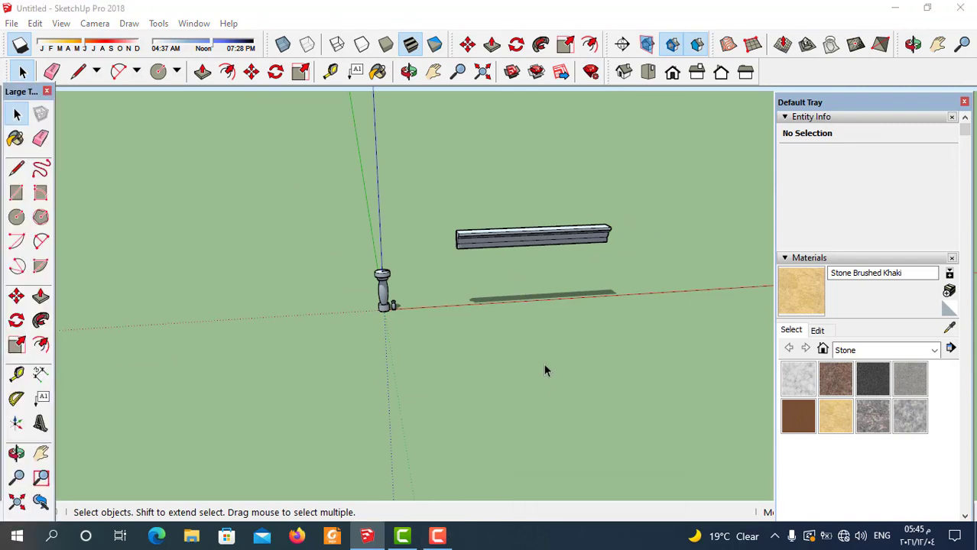
{"action": "scroll", "coordinate": [544, 364], "scroll_direction": "down", "scroll_amount": 2}
{"action": "scroll", "coordinate": [569, 282], "scroll_direction": "up", "scroll_amount": 4}
{"action": "scroll", "coordinate": [566, 287], "scroll_direction": "up", "scroll_amount": 2}
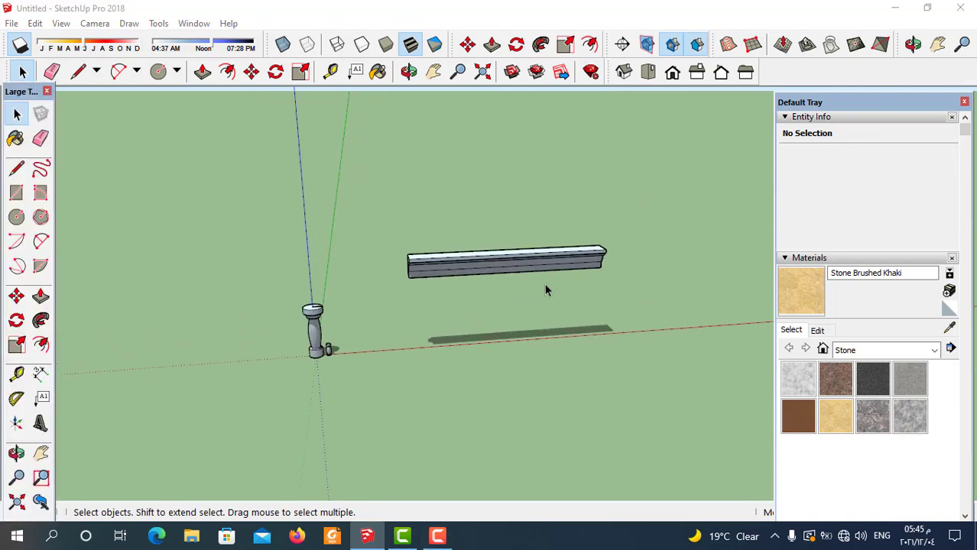
{"action": "middle_click_drag", "start_coordinate": [546, 290], "coordinate": [466, 277]}
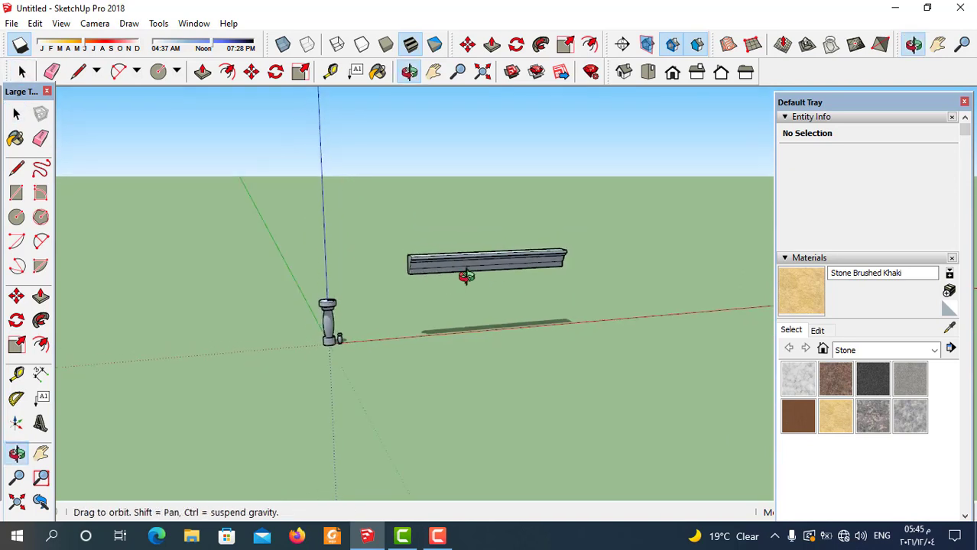
{"action": "middle_click_drag", "start_coordinate": [504, 233], "coordinate": [366, 306]}
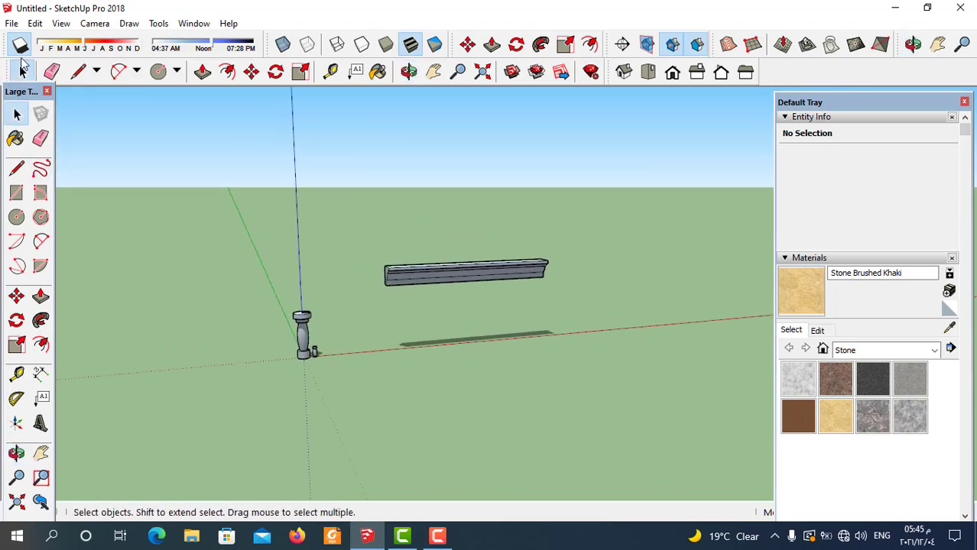
Step: Draw a horizontal line parallel to the red axis above the cornice, slightly longer than the cornice
{"action": "left_click", "coordinate": [79, 72]}
{"action": "left_click", "coordinate": [389, 217]}
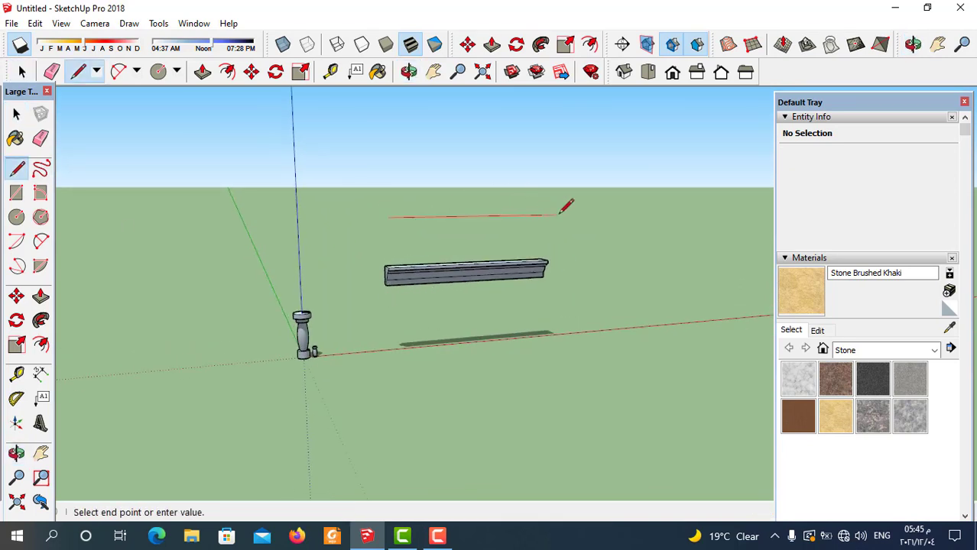
{"action": "left_click", "coordinate": [590, 215]}
{"action": "scroll", "coordinate": [590, 212], "scroll_direction": "up", "scroll_amount": 2}
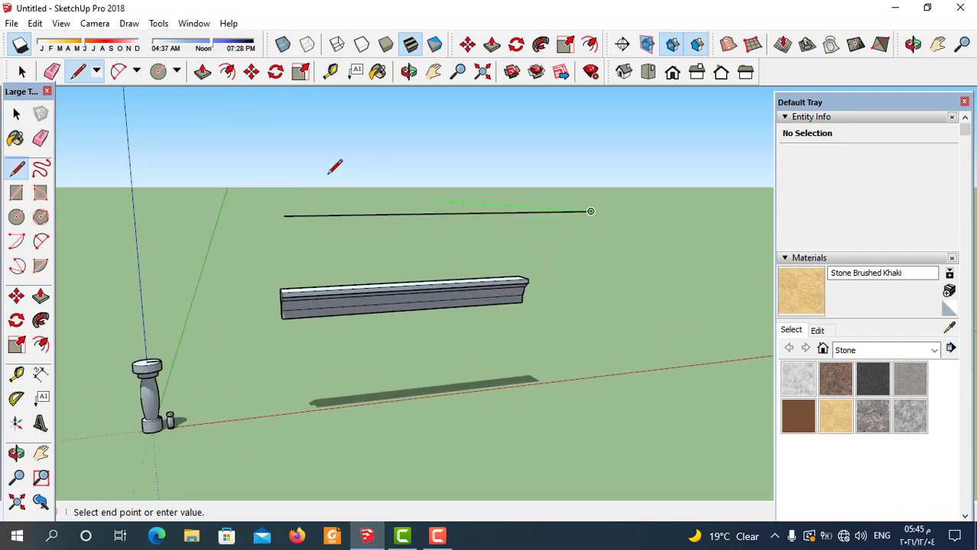
Step: Draw a small upright rectangle with lines at the far end of the new path line, perpendicular to it
{"action": "mouse_move", "coordinate": [581, 260]}
{"action": "middle_mouse_down"}
{"action": "mouse_move", "coordinate": [706, 313]}
{"action": "mouse_move", "coordinate": [526, 197]}
{"action": "middle_mouse_up"}
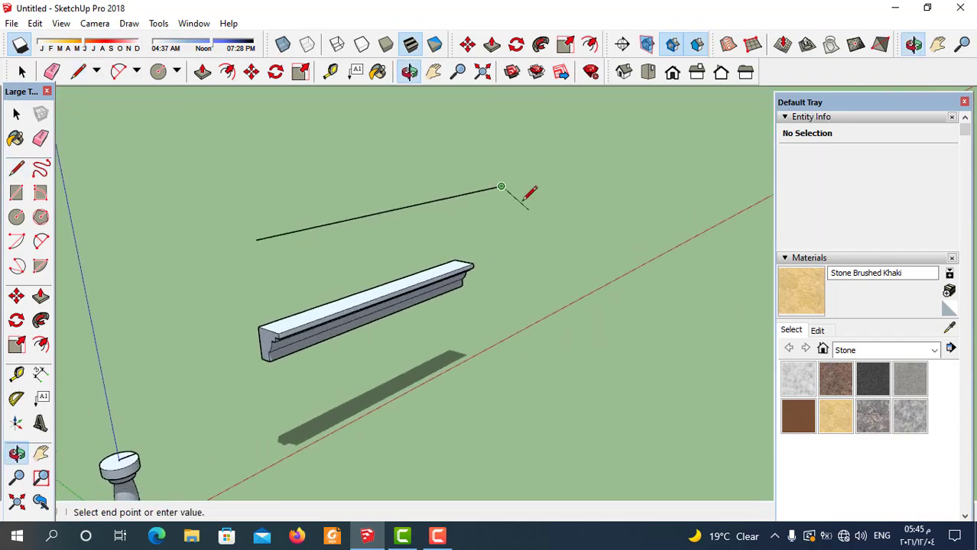
{"action": "left_click", "coordinate": [502, 237]}
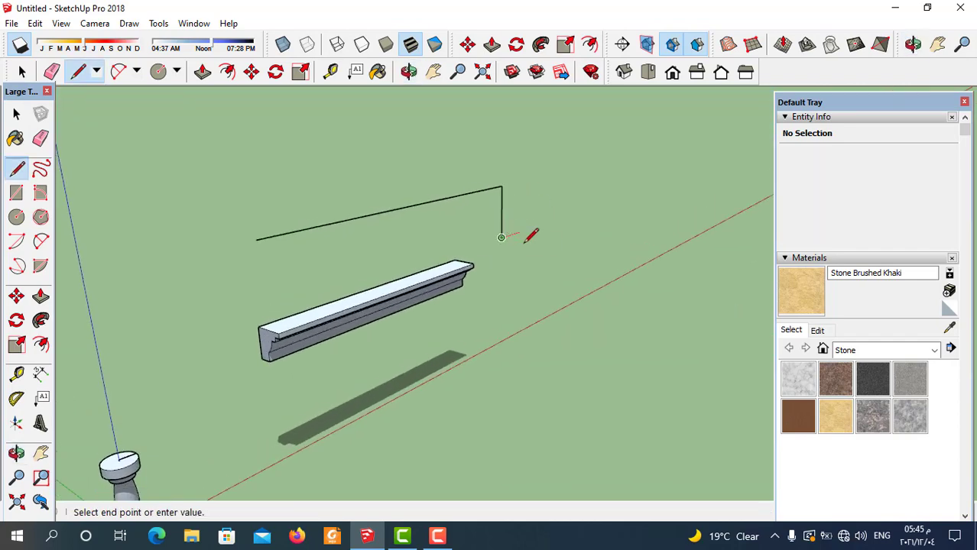
{"action": "left_click", "coordinate": [528, 188]}
{"action": "left_click", "coordinate": [502, 187]}
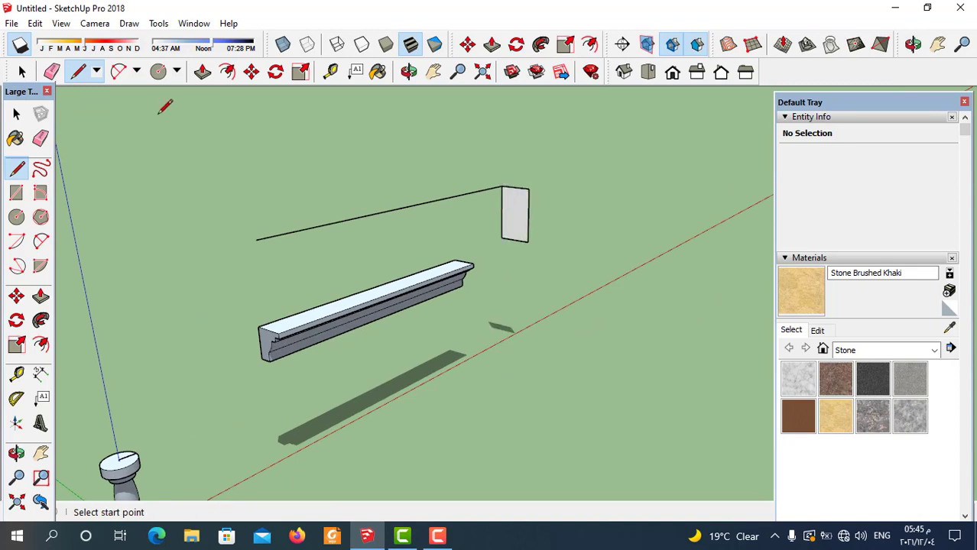
Step: Draw a vertical, slanted, vertical line across the upright rectangle to outline a profile wider at the top
{"action": "scroll", "coordinate": [543, 202], "scroll_direction": "up", "scroll_amount": 4}
{"action": "left_click", "coordinate": [529, 174]}
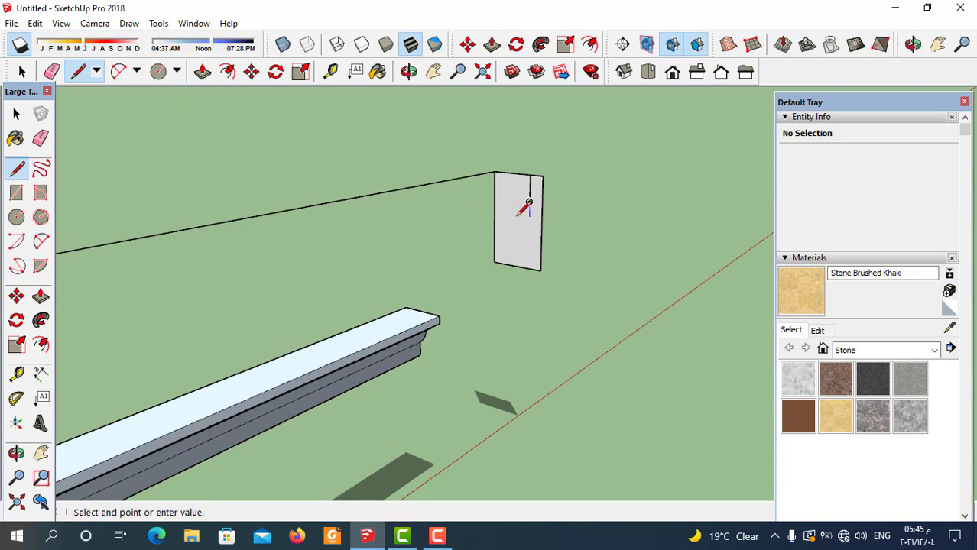
{"action": "left_click", "coordinate": [496, 262]}
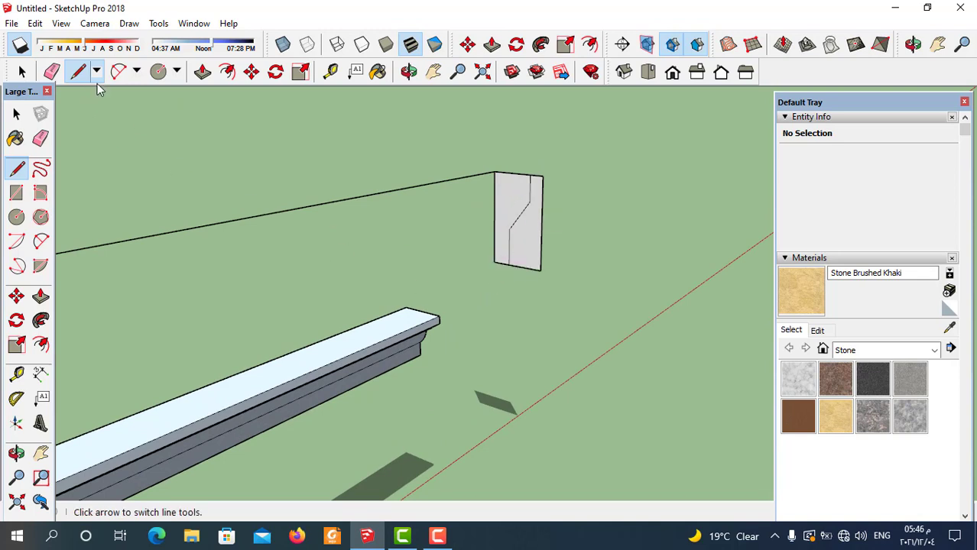
Step: Erase the rectangle's outer edges beyond the stepped line, leaving only the profile face
{"action": "left_click", "coordinate": [52, 71]}
{"action": "mouse_move", "coordinate": [528, 266]}
{"action": "left_mouse_down"}
{"action": "mouse_move", "coordinate": [542, 249]}
{"action": "mouse_move", "coordinate": [538, 178]}
{"action": "left_mouse_up"}
{"action": "scroll", "coordinate": [665, 174], "scroll_direction": "down", "scroll_amount": 3}
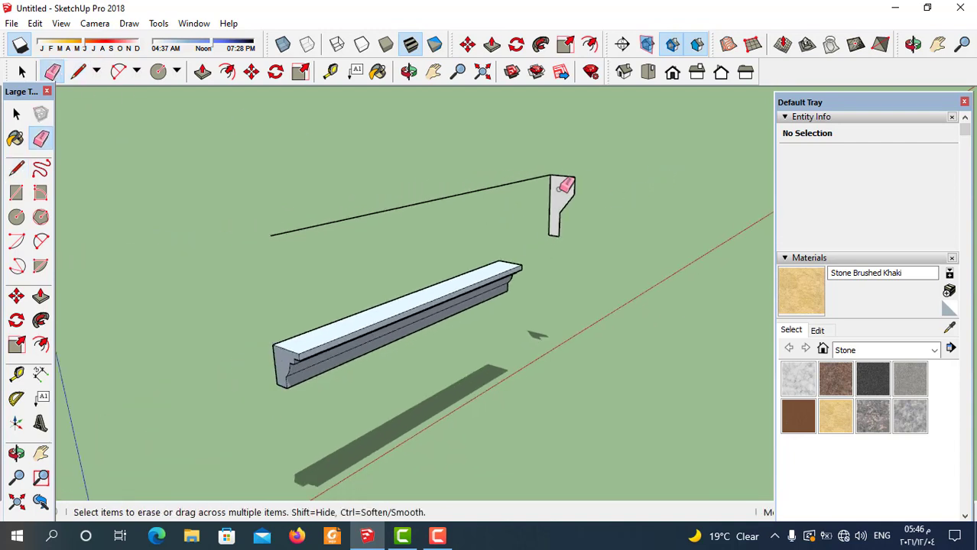
Step: Sweep the bevelled profile along the full length of the upper horizontal line with Follow Me
{"action": "middle_click_drag", "start_coordinate": [572, 212], "coordinate": [476, 198]}
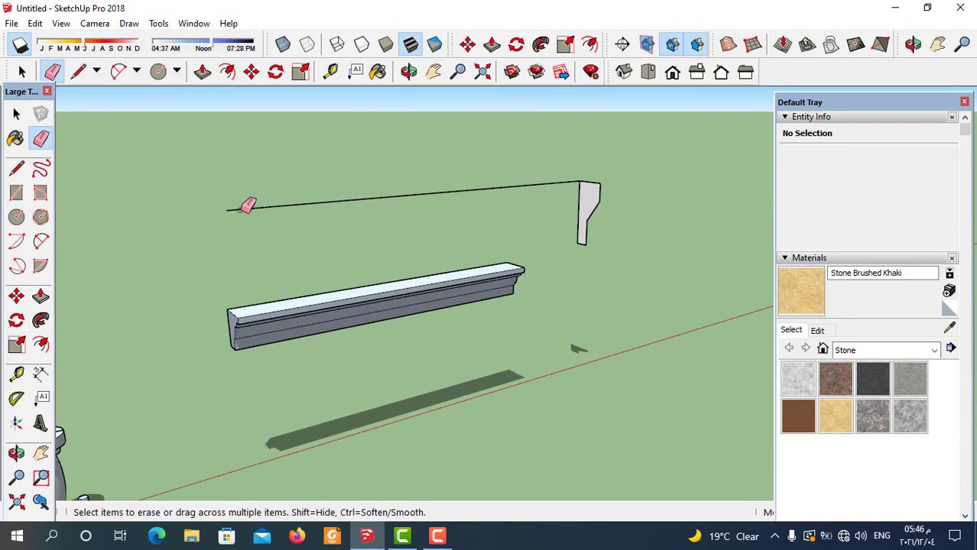
{"action": "scroll", "coordinate": [610, 195], "scroll_direction": "up", "scroll_amount": 2}
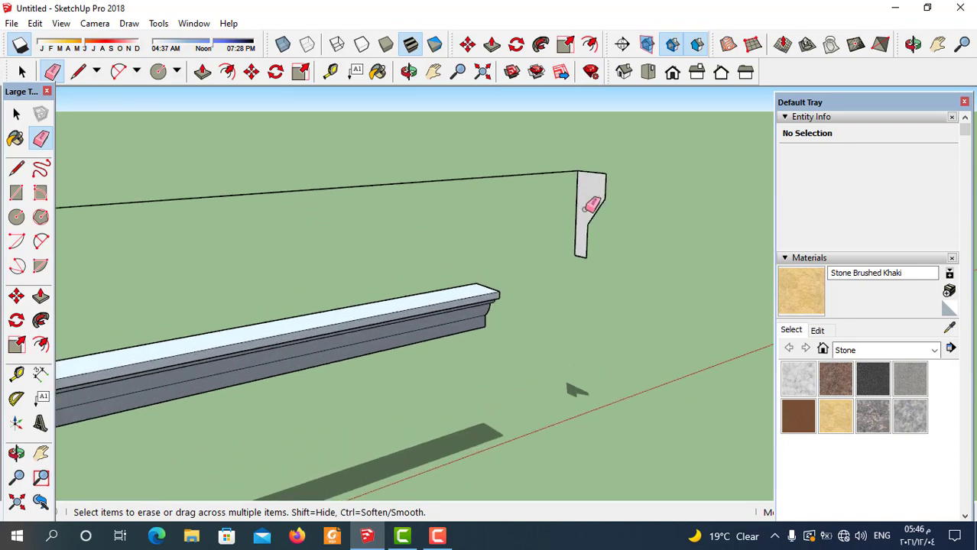
{"action": "scroll", "coordinate": [604, 205], "scroll_direction": "down", "scroll_amount": 2}
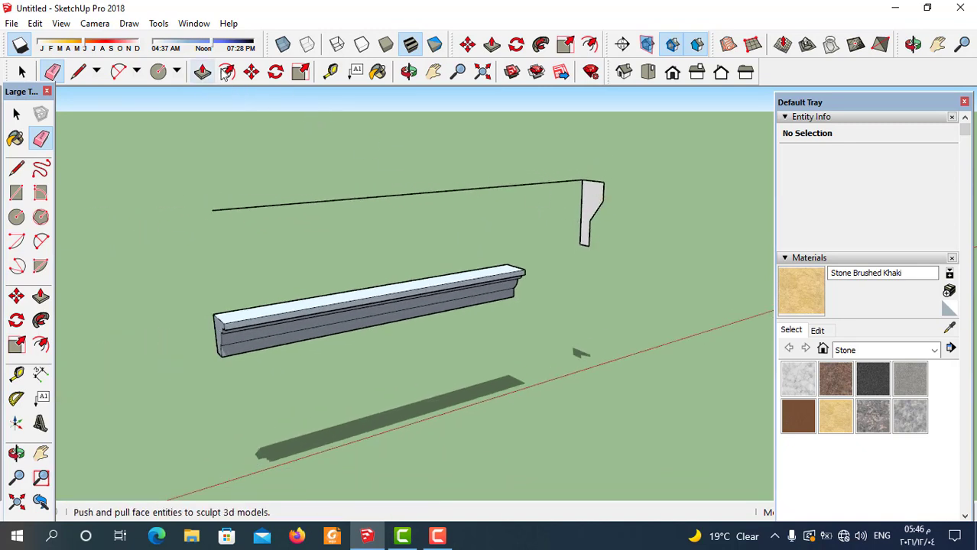
{"action": "left_click", "coordinate": [540, 44]}
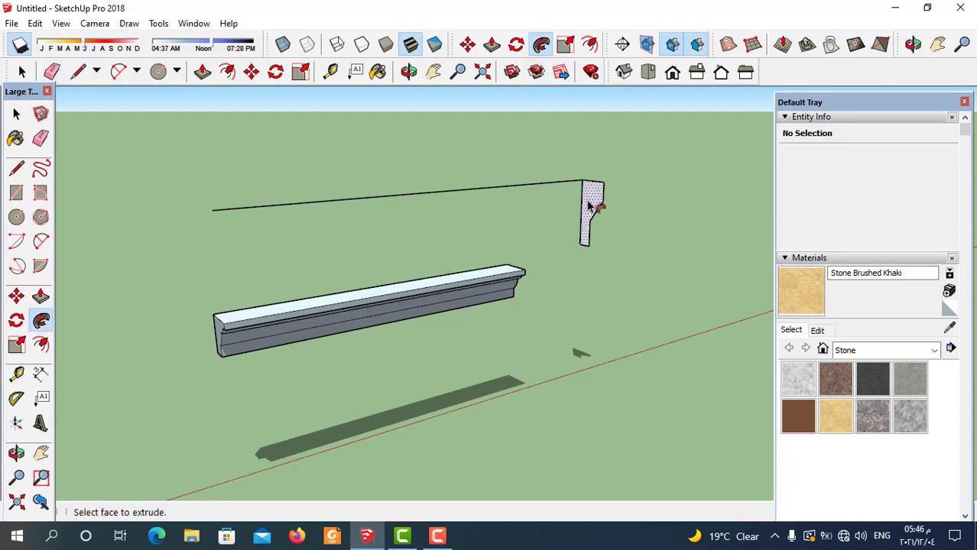
{"action": "left_click_drag", "start_coordinate": [590, 200], "coordinate": [557, 211]}
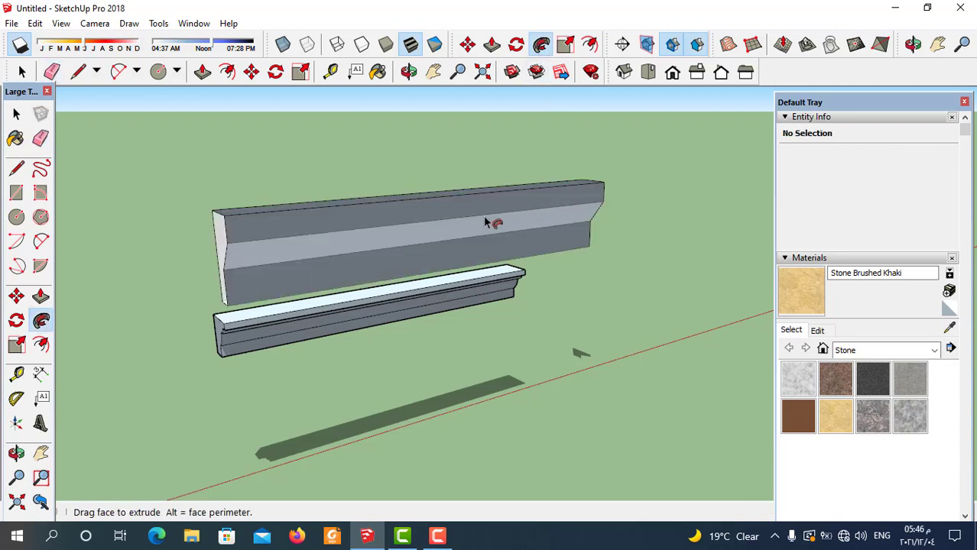
{"action": "left_click_drag", "start_coordinate": [305, 226], "coordinate": [214, 218]}
{"action": "scroll", "coordinate": [465, 203], "scroll_direction": "down", "scroll_amount": 3}
{"action": "middle_click_drag", "start_coordinate": [465, 203], "coordinate": [388, 276]}
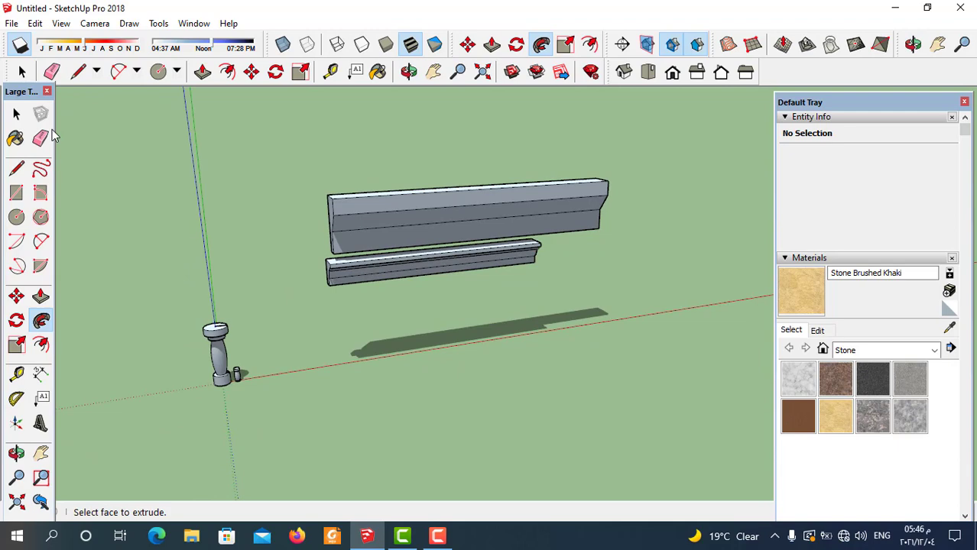
Step: Select all faces and edges of the new bevelled moulding and make them a group
{"action": "left_click", "coordinate": [22, 71]}
{"action": "middle_click_drag", "start_coordinate": [610, 331], "coordinate": [332, 165]}
{"action": "left_click_drag", "start_coordinate": [333, 165], "coordinate": [673, 280]}
{"action": "middle_click_drag", "start_coordinate": [533, 293], "coordinate": [535, 230]}
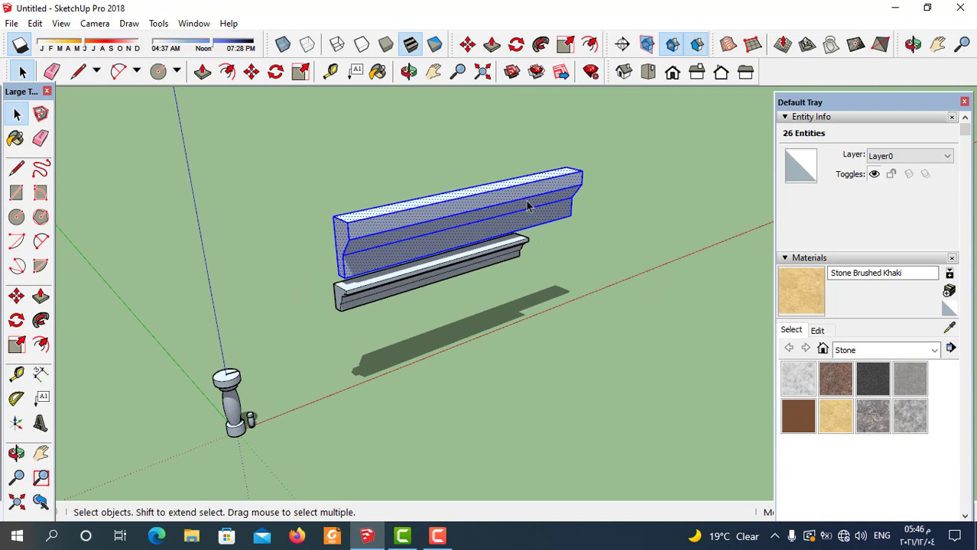
{"action": "right_click", "coordinate": [528, 205]}
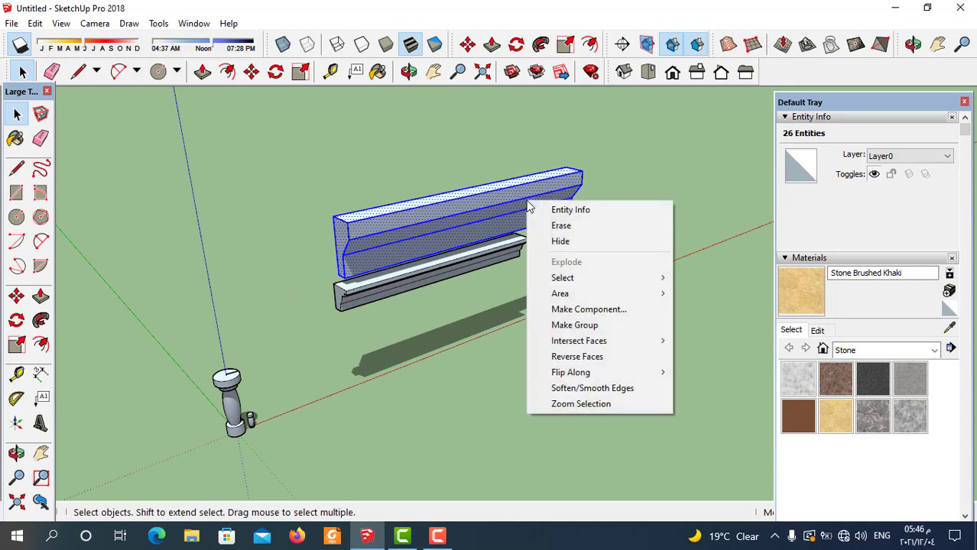
{"action": "left_click", "coordinate": [576, 329]}
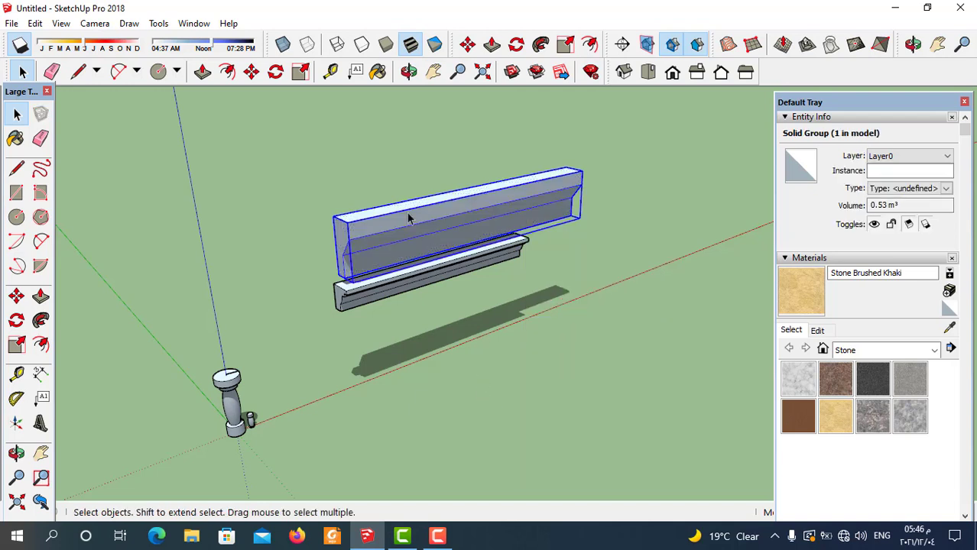
Step: Scale the upper bevelled moulding group down to about half its height and half its depth
{"action": "left_click", "coordinate": [300, 71]}
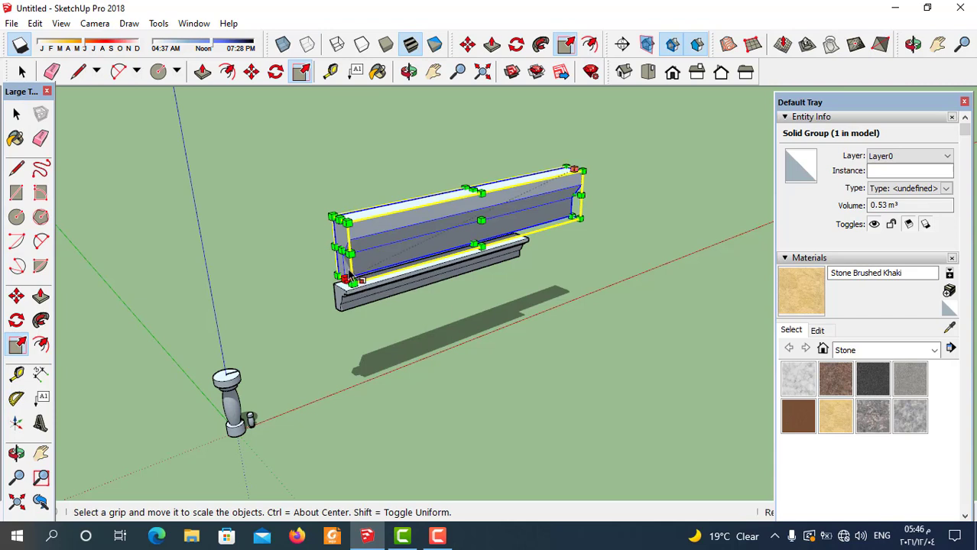
{"action": "left_click_drag", "start_coordinate": [349, 279], "coordinate": [342, 245]}
{"action": "scroll", "coordinate": [516, 212], "scroll_direction": "up", "scroll_amount": 1}
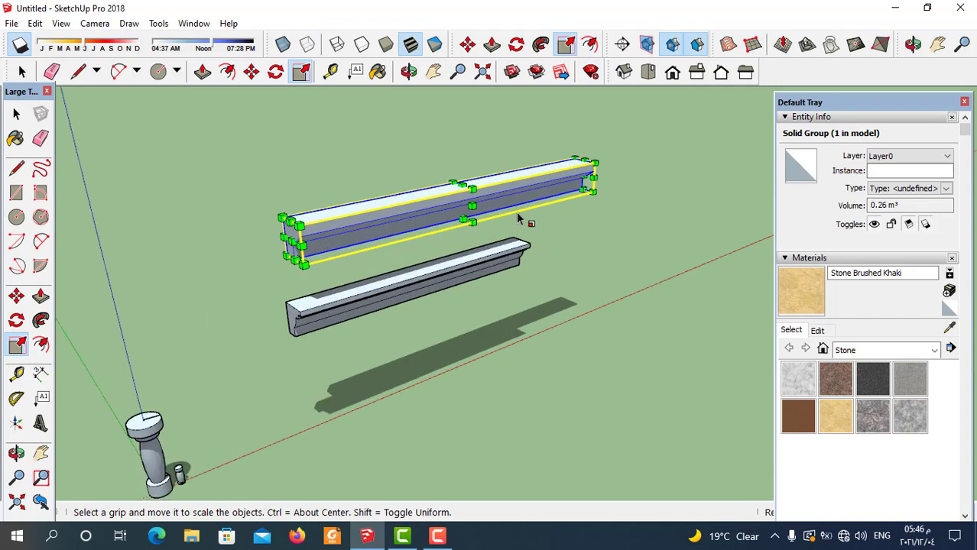
{"action": "scroll", "coordinate": [451, 200], "scroll_direction": "up", "scroll_amount": 3}
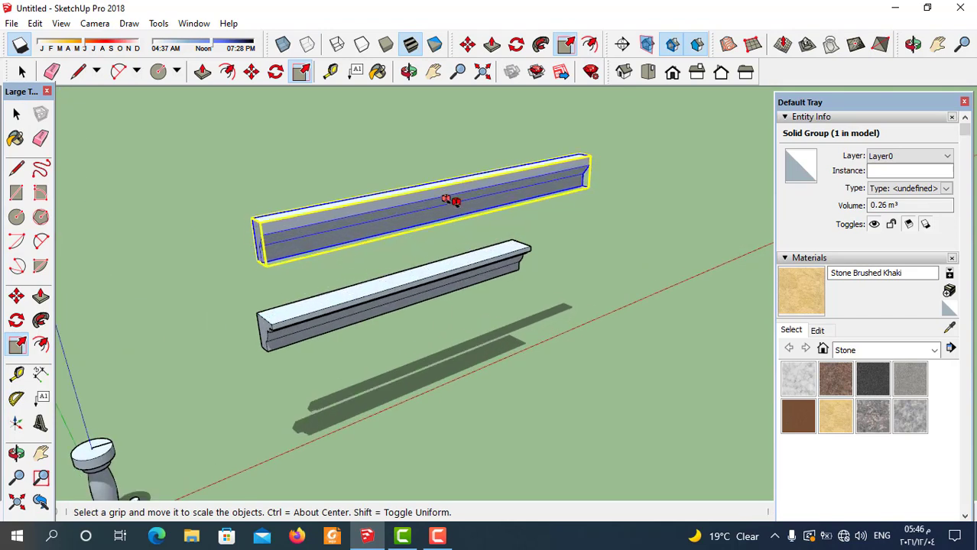
{"action": "middle_click_drag", "start_coordinate": [305, 273], "coordinate": [491, 211]}
{"action": "scroll", "coordinate": [458, 245], "scroll_direction": "down", "scroll_amount": 2}
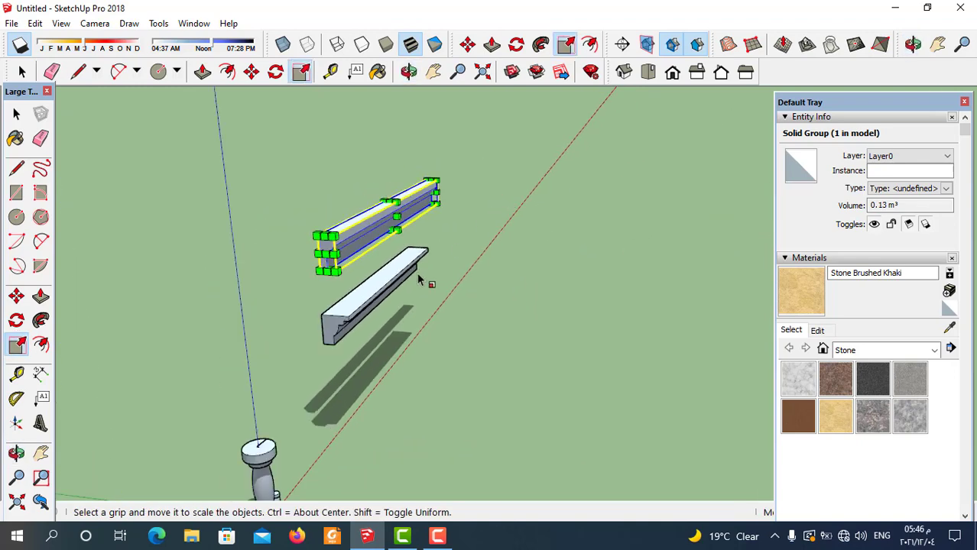
Step: Examine the two mouldings and the large and small turned columns from several angles and distances
{"action": "middle_click_drag", "start_coordinate": [447, 240], "coordinate": [474, 291]}
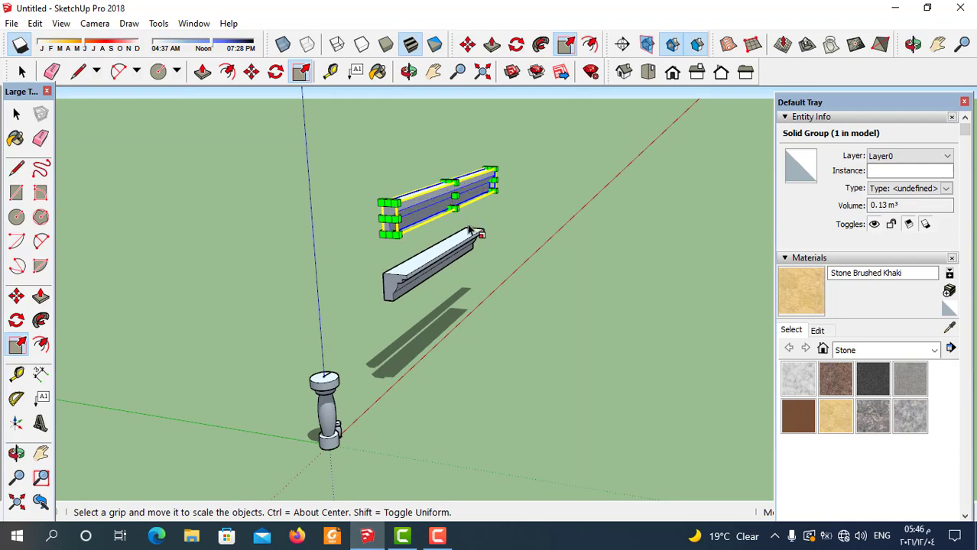
{"action": "scroll", "coordinate": [481, 336], "scroll_direction": "down", "scroll_amount": 2}
{"action": "middle_click_drag", "start_coordinate": [484, 343], "coordinate": [246, 337]}
{"action": "scroll", "coordinate": [430, 366], "scroll_direction": "up", "scroll_amount": 4}
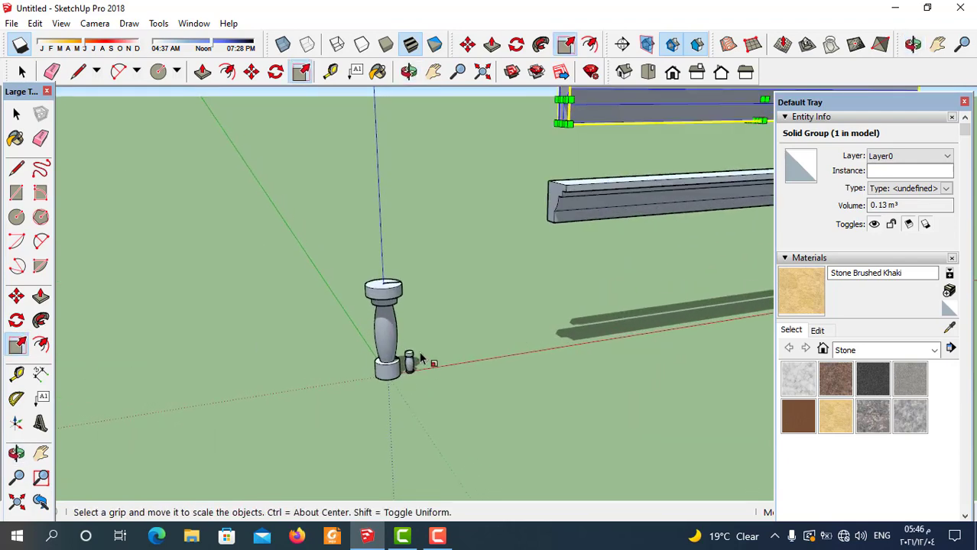
{"action": "scroll", "coordinate": [406, 371], "scroll_direction": "up", "scroll_amount": 3}
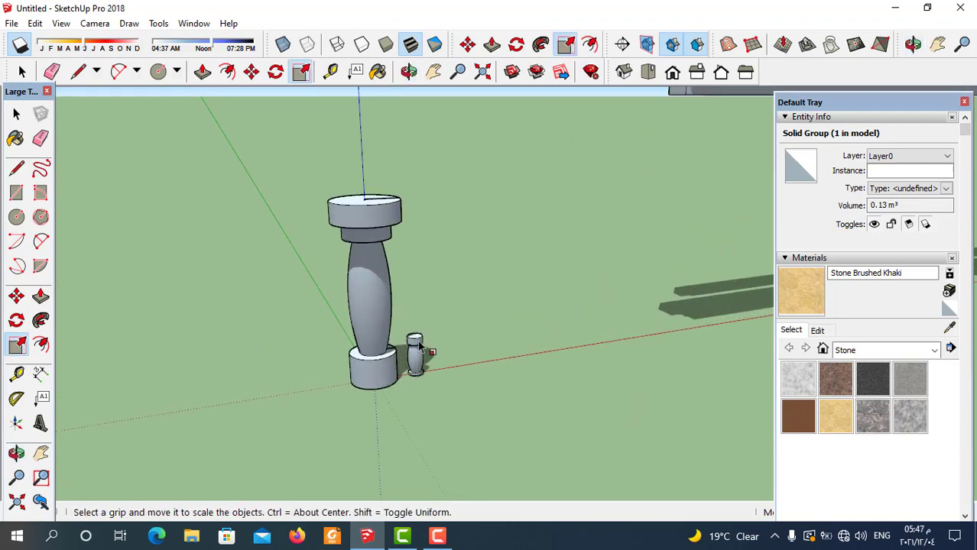
{"action": "scroll", "coordinate": [351, 348], "scroll_direction": "down", "scroll_amount": 3}
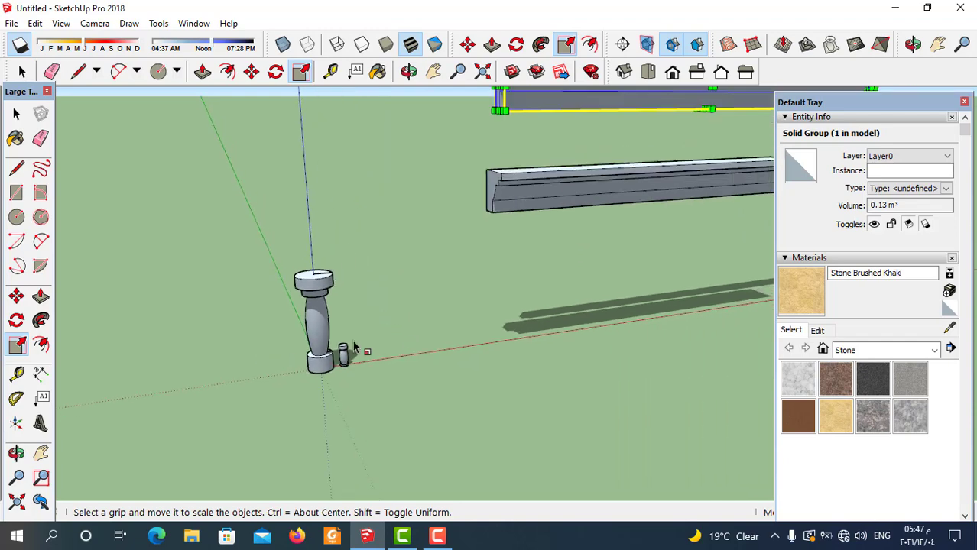
{"action": "scroll", "coordinate": [447, 332], "scroll_direction": "down", "scroll_amount": 4}
Step: Paint the upper and lower cornice mouldings with the Stone Brushed Khaki material
{"action": "key", "text": "b"}
{"action": "scroll", "coordinate": [474, 345], "scroll_direction": "up", "scroll_amount": 4}
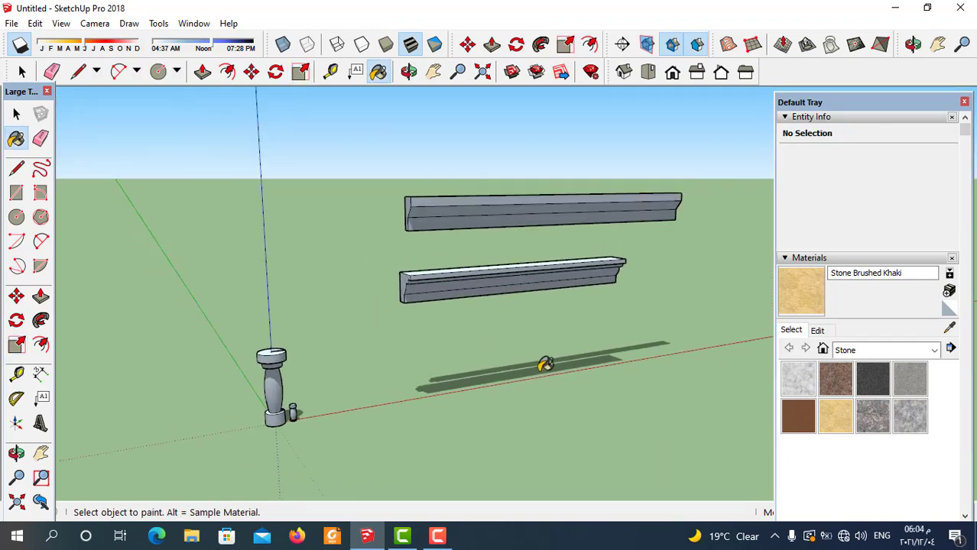
{"action": "scroll", "coordinate": [497, 208], "scroll_direction": "up", "scroll_amount": 2}
{"action": "left_click", "coordinate": [496, 205]}
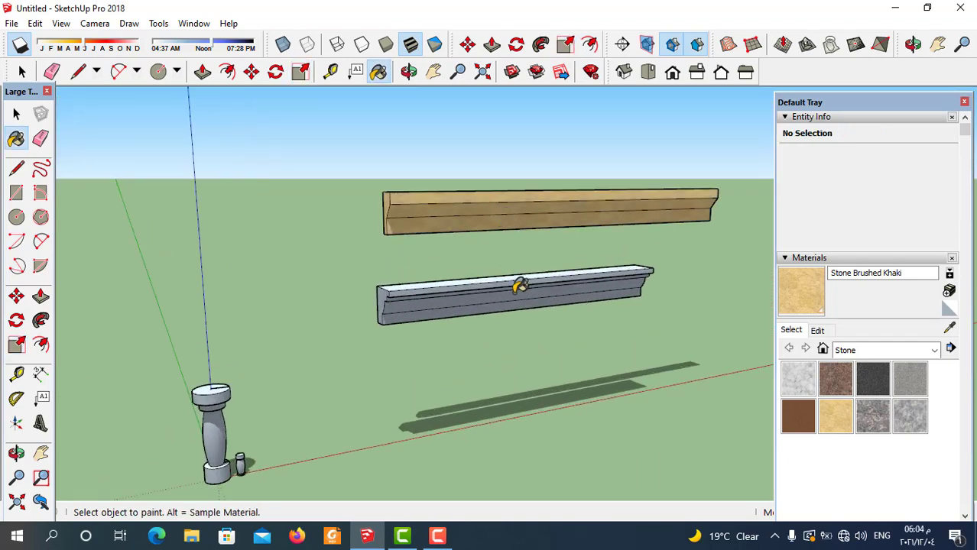
{"action": "left_click", "coordinate": [519, 285]}
{"action": "scroll", "coordinate": [556, 277], "scroll_direction": "down", "scroll_amount": 1}
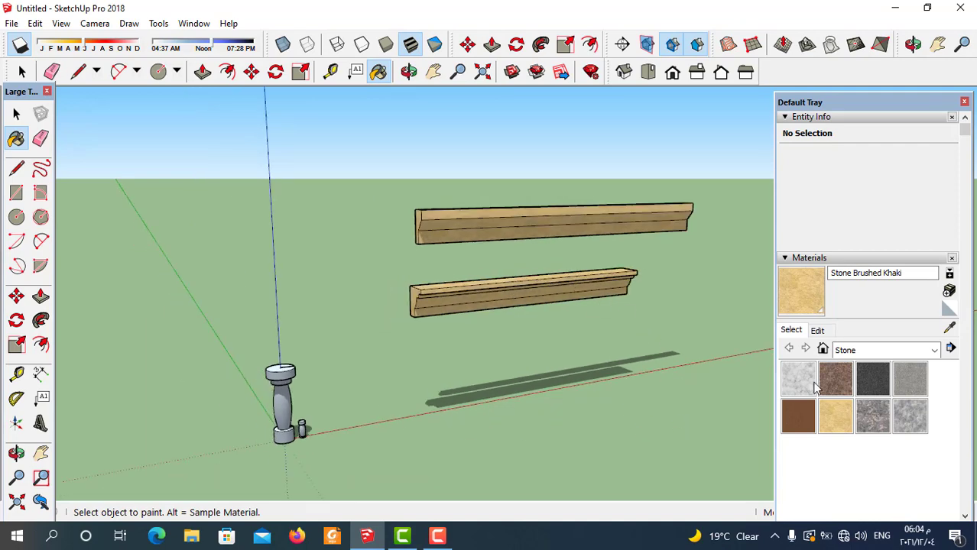
Step: Paint the large column's shaft, base and capital and the small column with Stone Brushed Khaki
{"action": "scroll", "coordinate": [268, 401], "scroll_direction": "up", "scroll_amount": 2}
{"action": "left_click", "coordinate": [275, 413]}
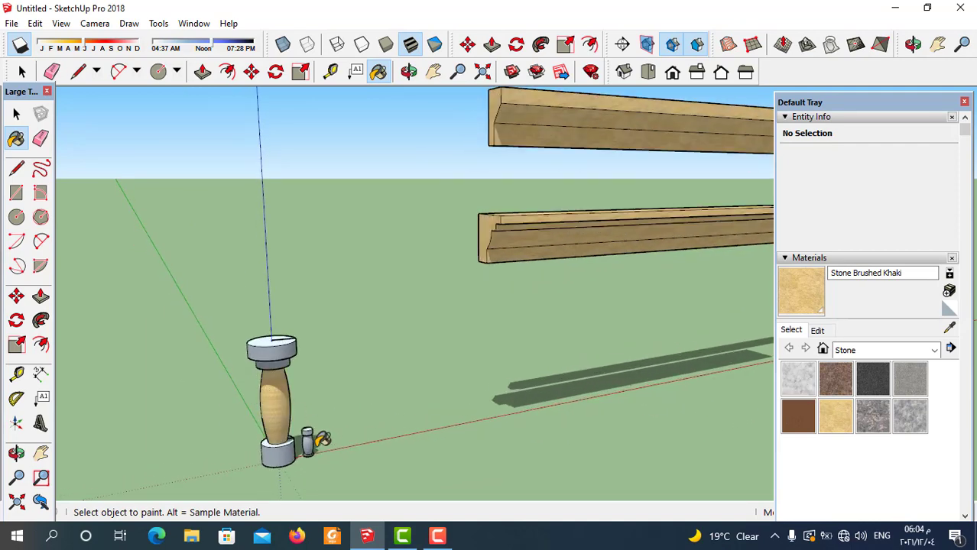
{"action": "left_click", "coordinate": [321, 439]}
{"action": "left_click", "coordinate": [283, 454]}
{"action": "scroll", "coordinate": [283, 386], "scroll_direction": "up", "scroll_amount": 2}
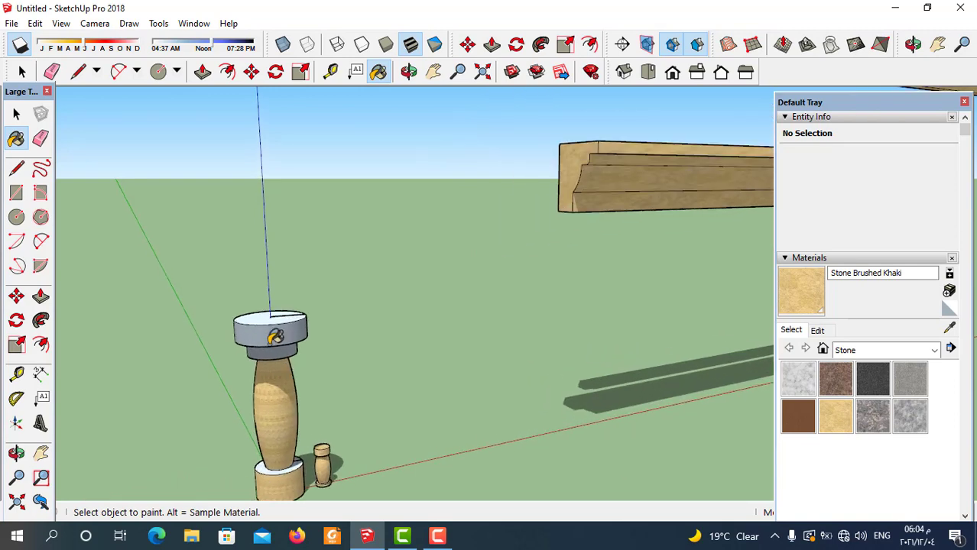
{"action": "scroll", "coordinate": [275, 336], "scroll_direction": "up", "scroll_amount": 3}
{"action": "left_click", "coordinate": [304, 314]}
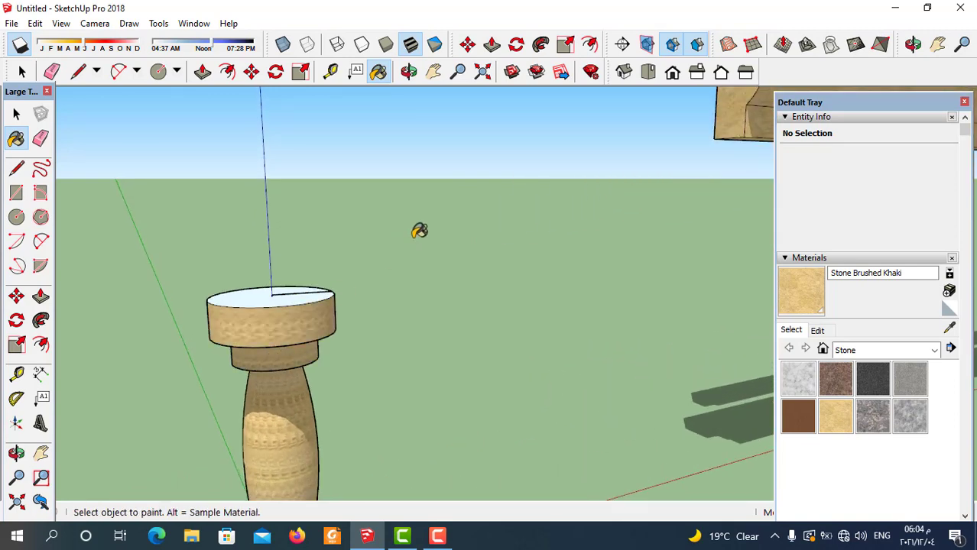
Step: Inspect the stone finish on the columns and mouldings from close up and from several angles
{"action": "scroll", "coordinate": [419, 231], "scroll_direction": "down", "scroll_amount": 4}
{"action": "middle_click_drag", "start_coordinate": [370, 404], "coordinate": [583, 334]}
{"action": "scroll", "coordinate": [399, 438], "scroll_direction": "up", "scroll_amount": 3}
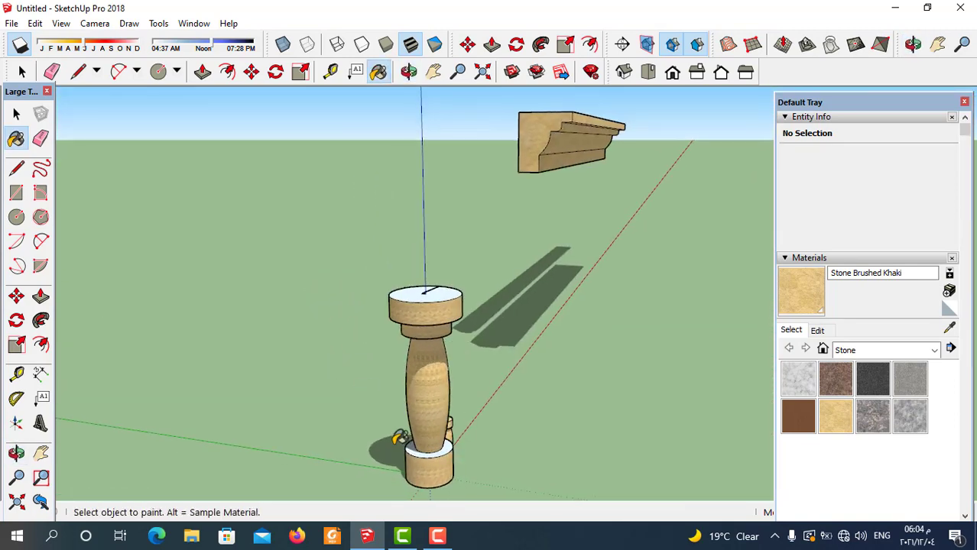
{"action": "scroll", "coordinate": [399, 438], "scroll_direction": "up", "scroll_amount": 3}
{"action": "scroll", "coordinate": [394, 393], "scroll_direction": "down", "scroll_amount": 5}
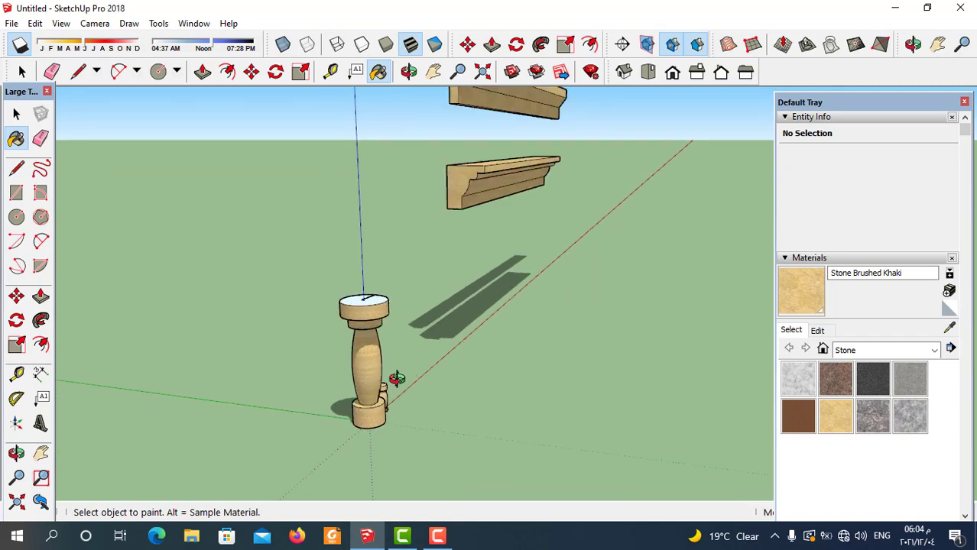
{"action": "middle_click_drag", "start_coordinate": [396, 379], "coordinate": [273, 362]}
{"action": "scroll", "coordinate": [447, 332], "scroll_direction": "down", "scroll_amount": 4}
{"action": "middle_click_drag", "start_coordinate": [447, 331], "coordinate": [578, 252]}
{"action": "scroll", "coordinate": [578, 253], "scroll_direction": "up", "scroll_amount": 2}
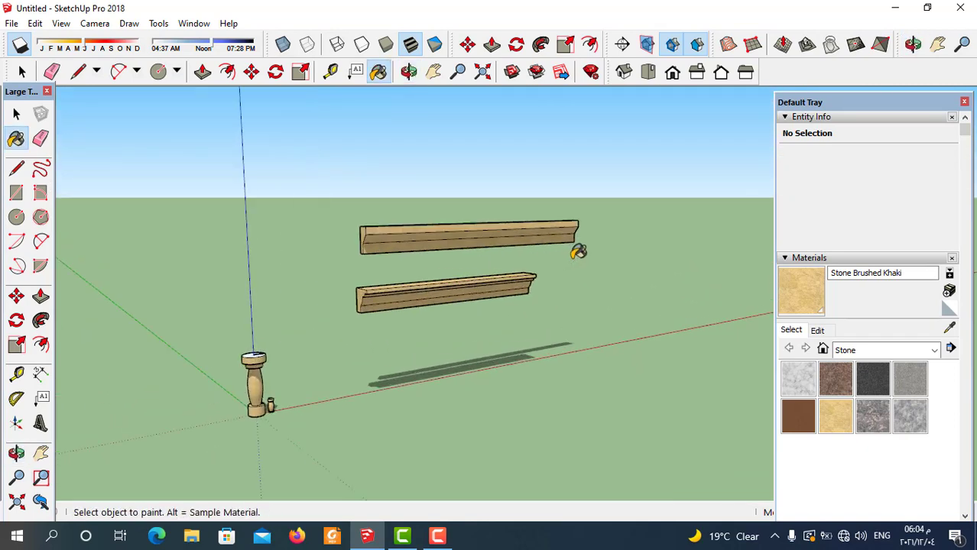
{"action": "scroll", "coordinate": [578, 252], "scroll_direction": "up", "scroll_amount": 1}
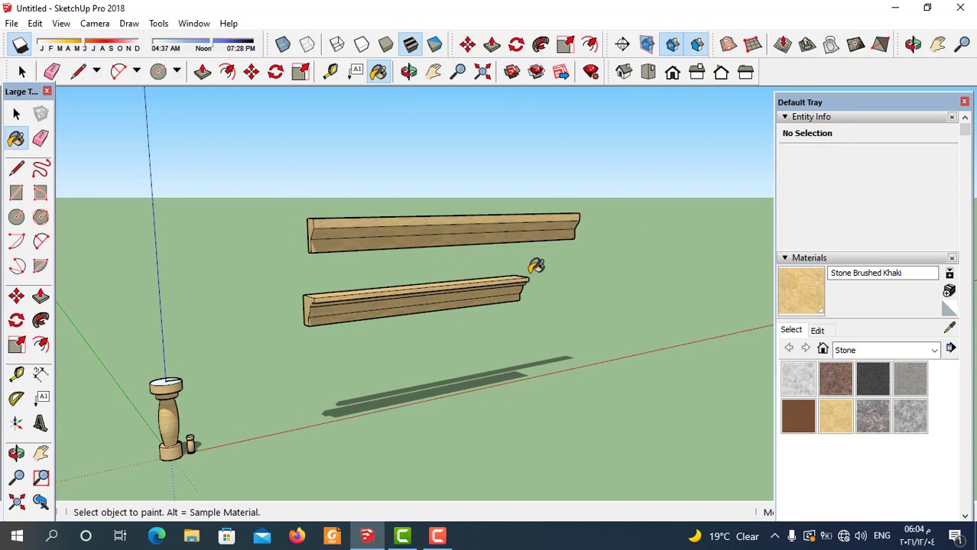
{"action": "scroll", "coordinate": [600, 169], "scroll_direction": "down", "scroll_amount": 1}
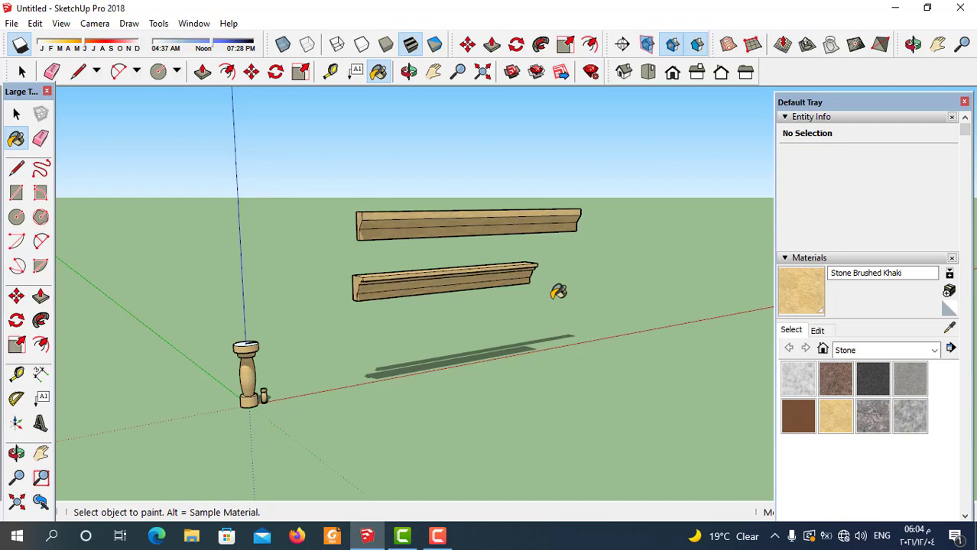
{"action": "left_click", "coordinate": [22, 71]}
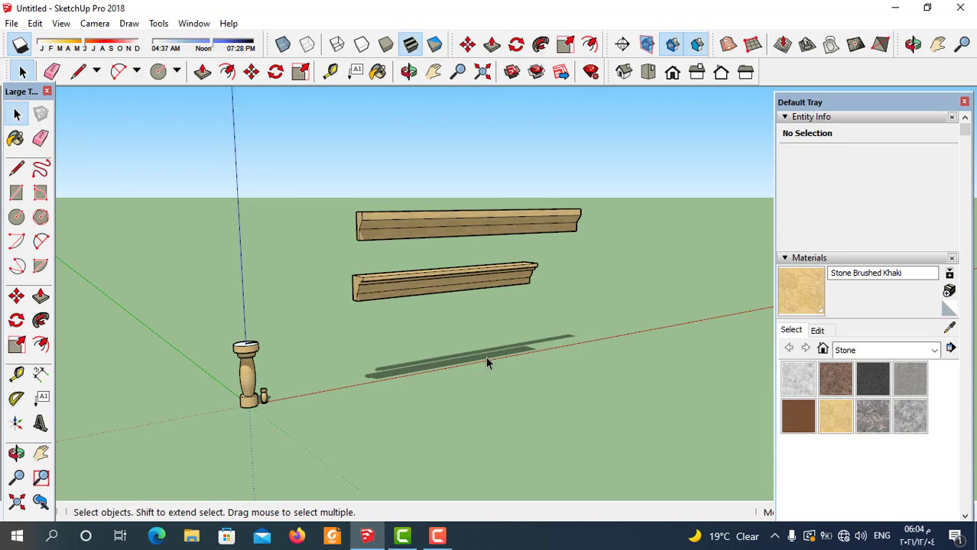
{"action": "middle_click_drag", "start_coordinate": [491, 334], "coordinate": [465, 321]}
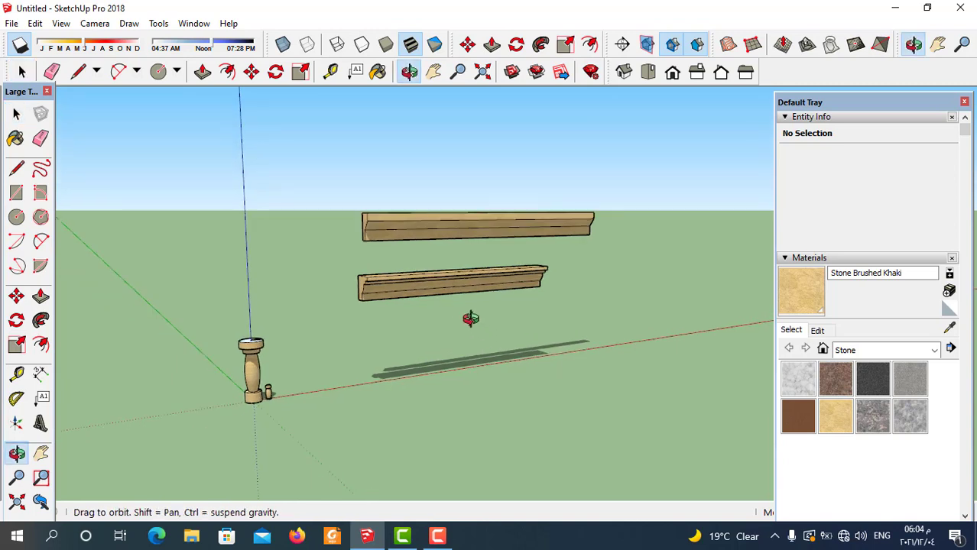
{"action": "left_click", "coordinate": [507, 237]}
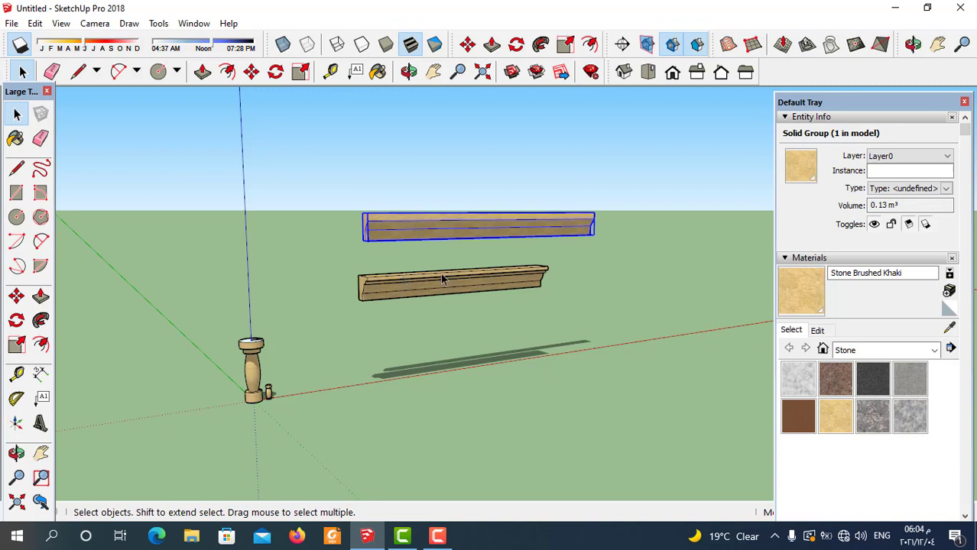
{"action": "middle_click_drag", "start_coordinate": [534, 322], "coordinate": [548, 348]}
{"action": "left_click", "coordinate": [548, 348]}
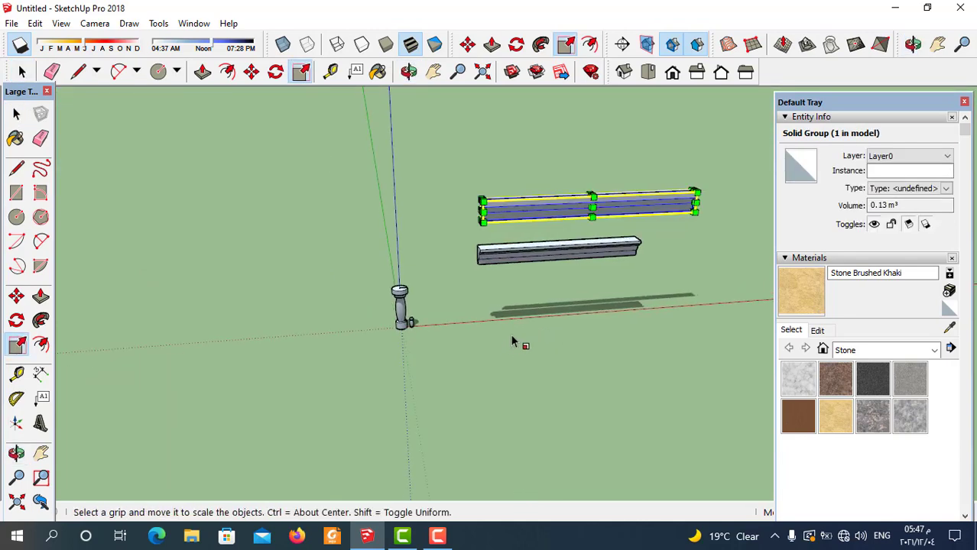
{"action": "middle_click_drag", "start_coordinate": [517, 338], "coordinate": [646, 251]}
{"action": "key", "text": "s"}
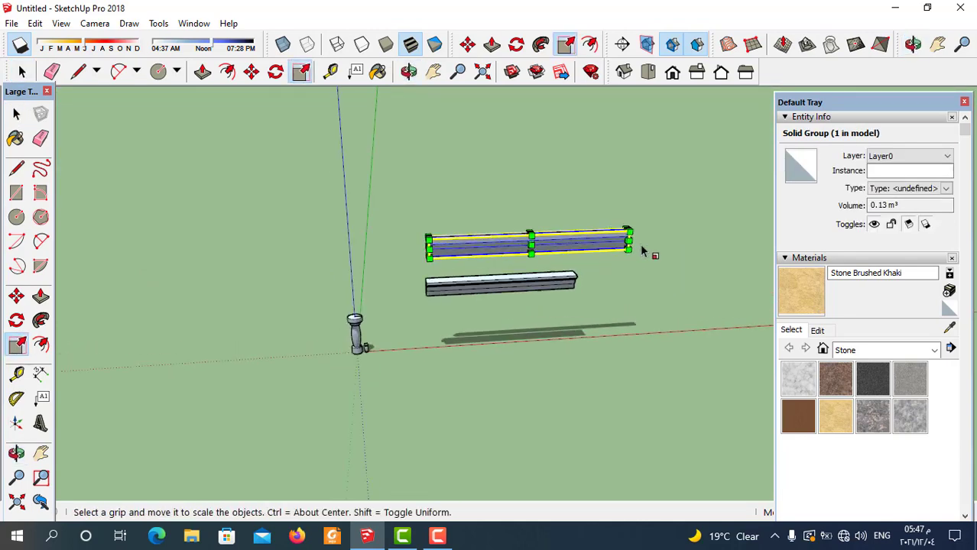
{"action": "left_click", "coordinate": [18, 114]}
{"action": "mouse_move", "coordinate": [533, 324]}
{"action": "middle_mouse_down"}
{"action": "mouse_move", "coordinate": [506, 327]}
{"action": "mouse_move", "coordinate": [539, 331]}
{"action": "middle_mouse_up"}
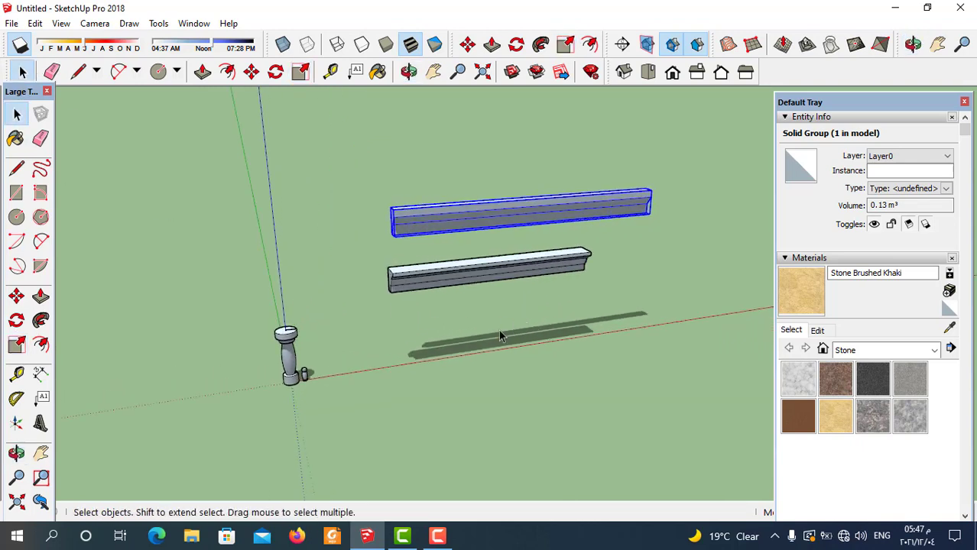